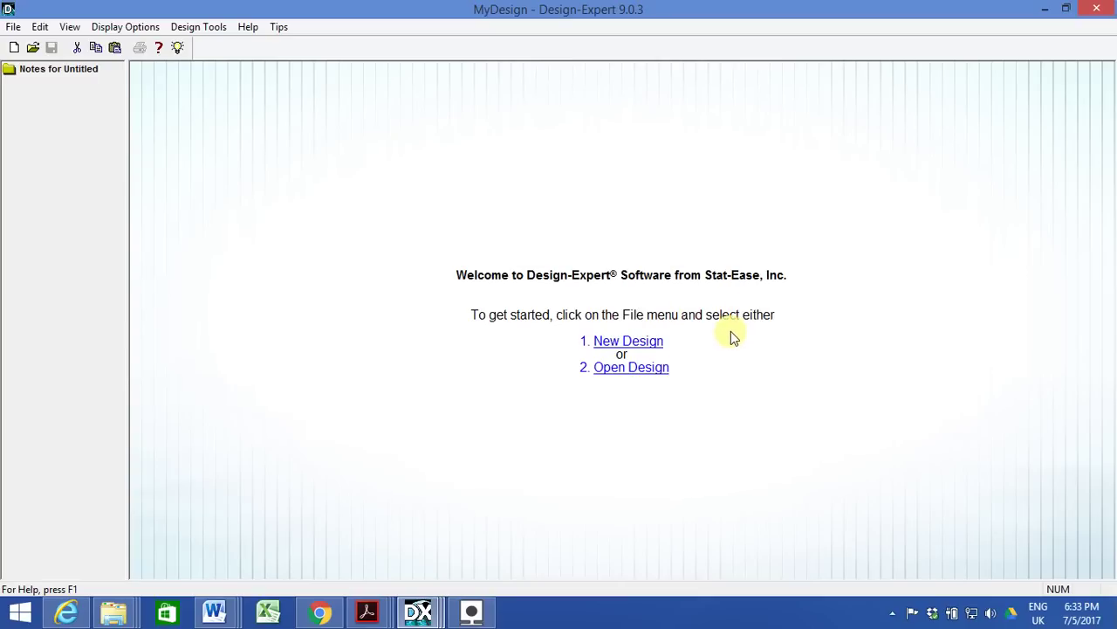
- Start a new design and choose the User-Defined response surface design type
left_click(643, 346)
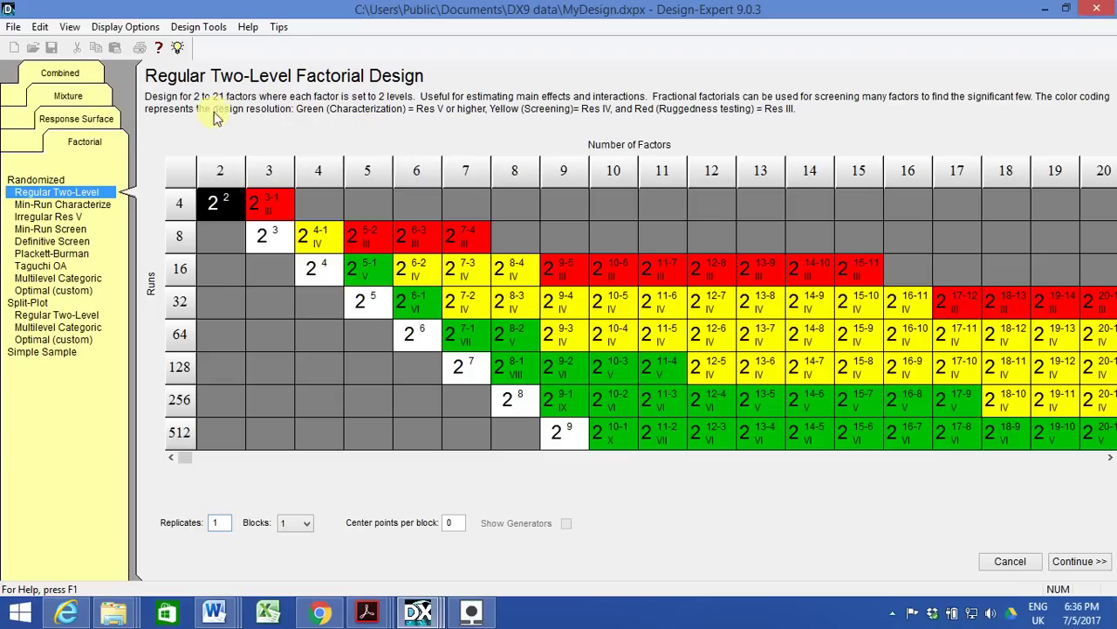
left_click(86, 122)
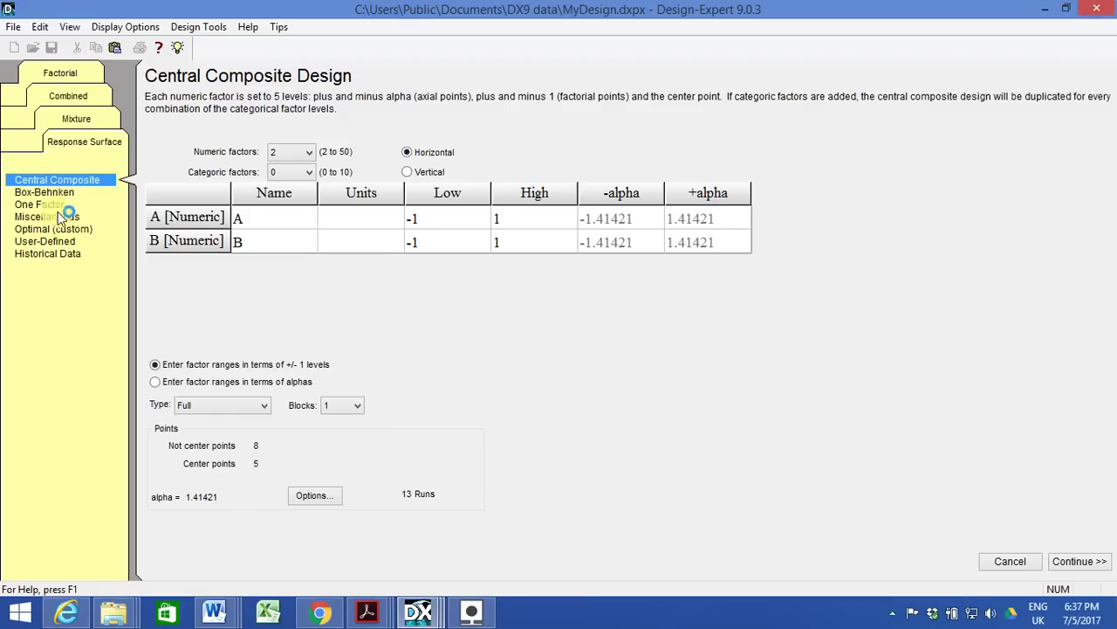
left_click(50, 244)
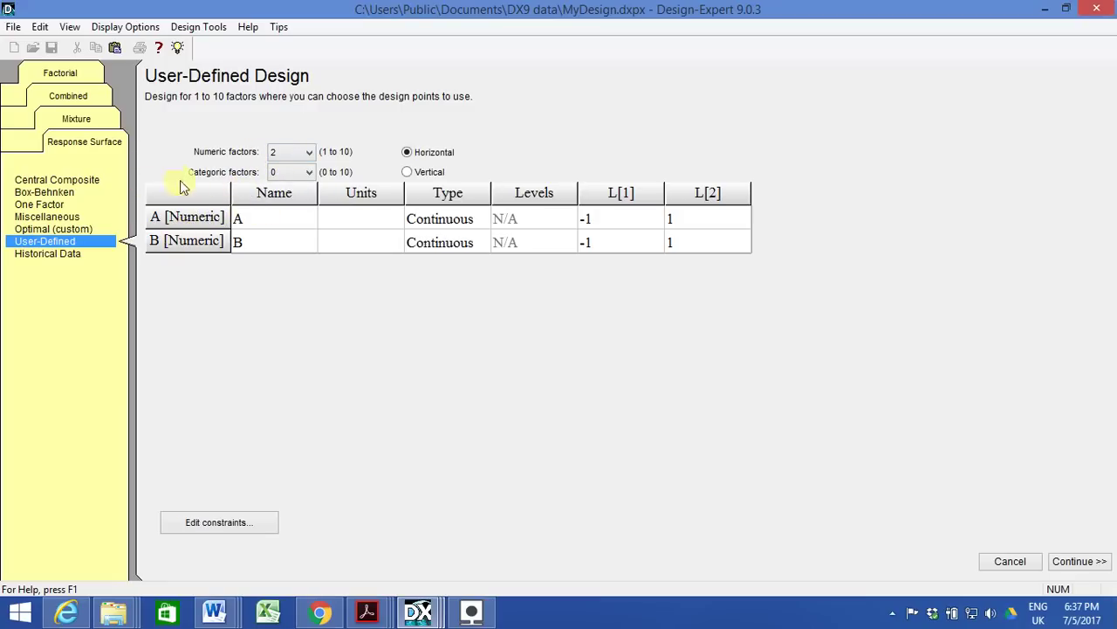
- Set the number of numeric factors to 3
left_click(299, 152)
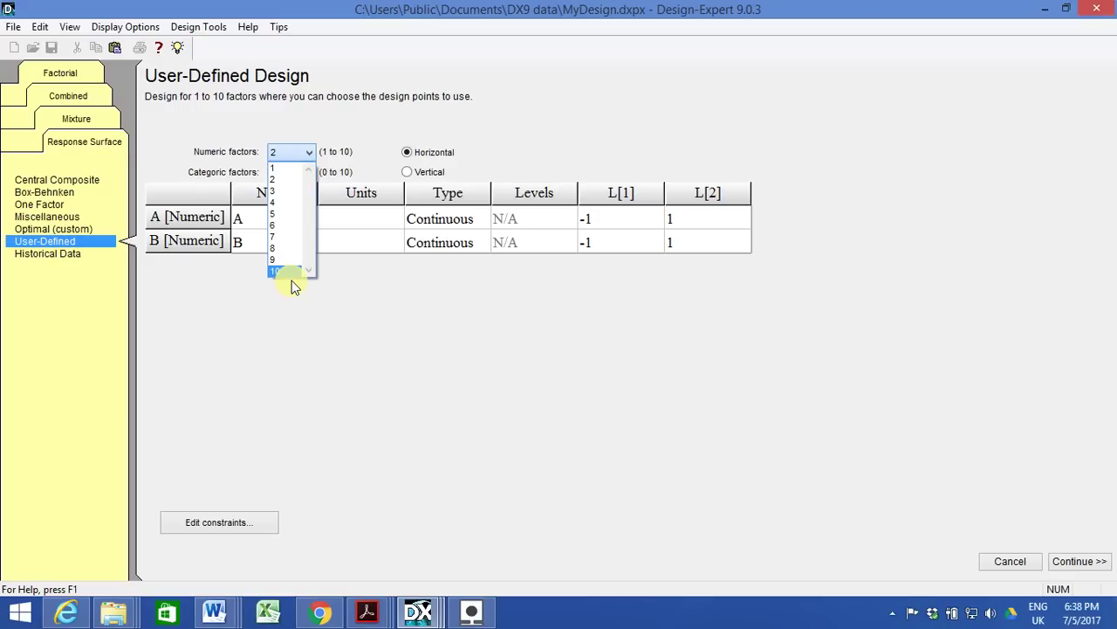
left_click(295, 329)
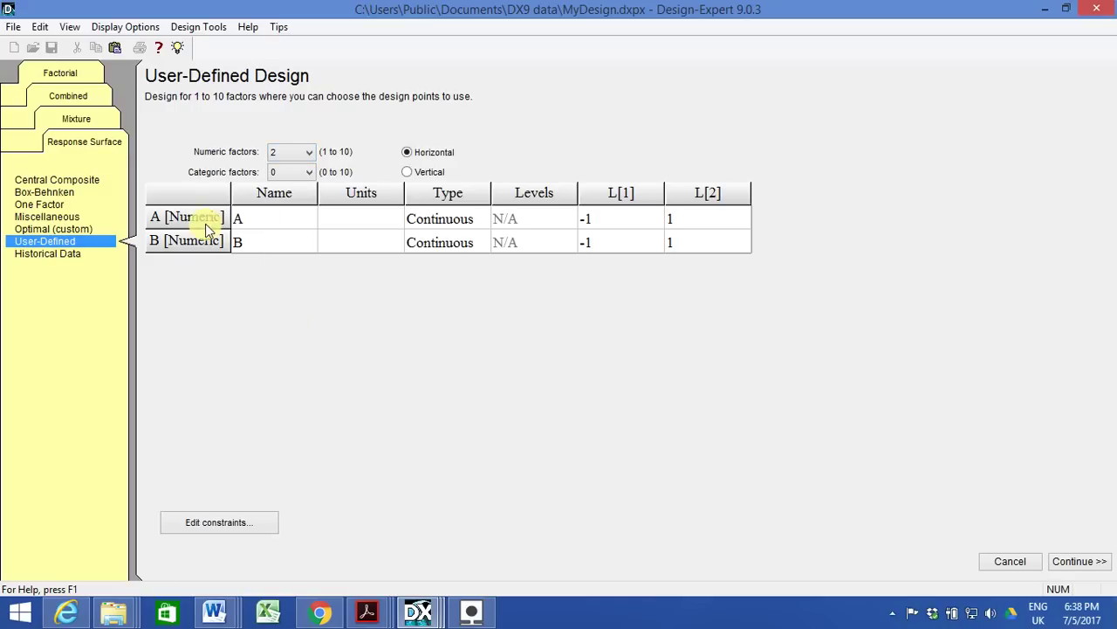
left_click(279, 154)
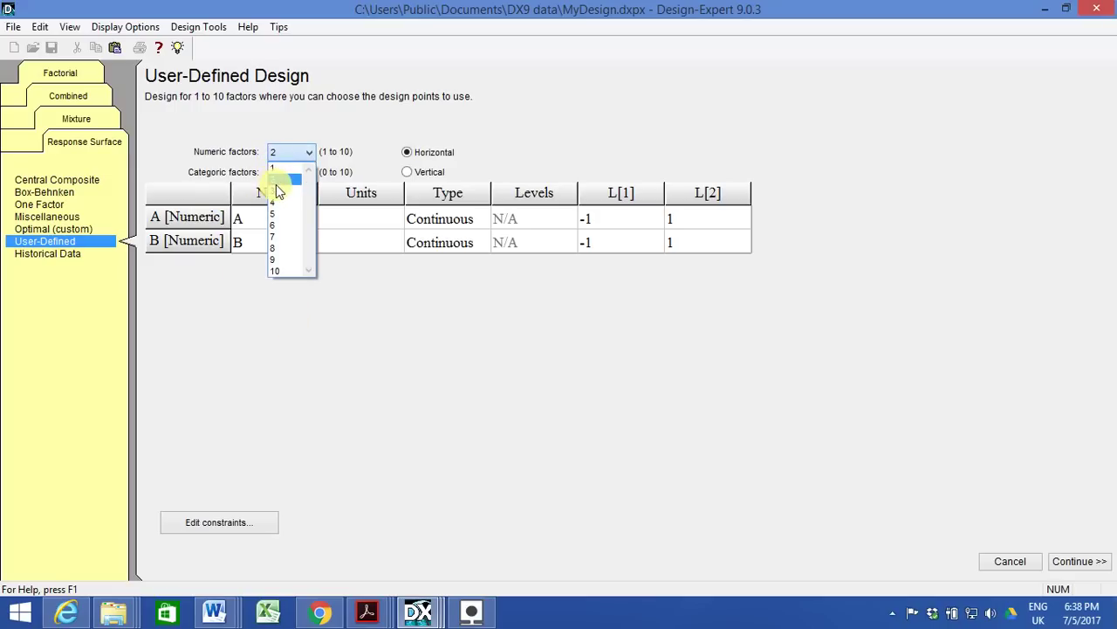
left_click(277, 192)
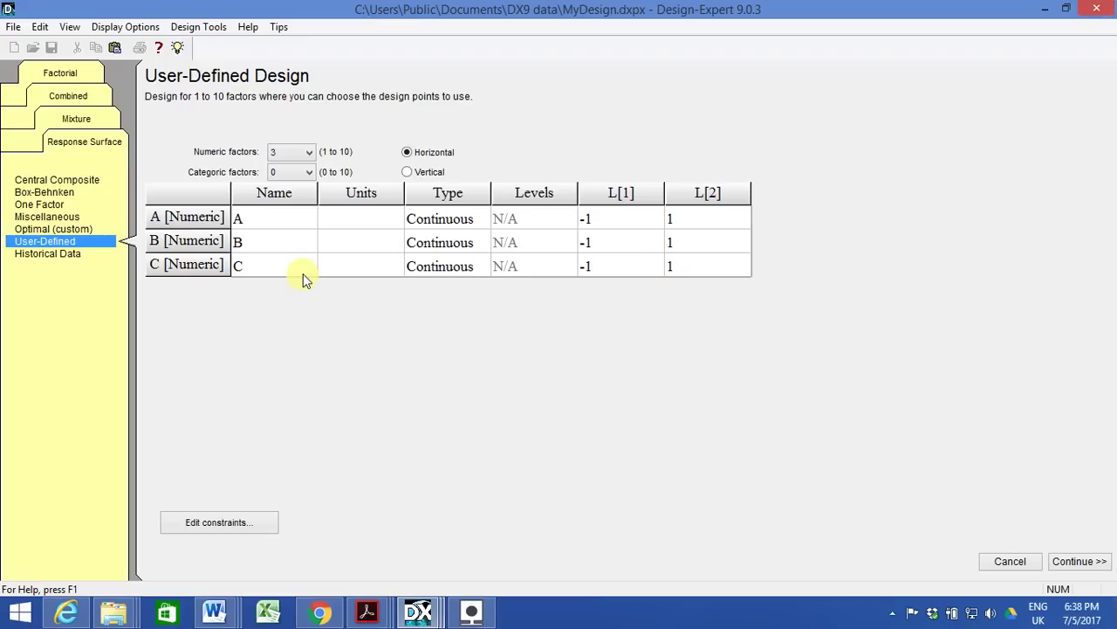
- Name factor A "Power" and give it the unit W
left_click(285, 220)
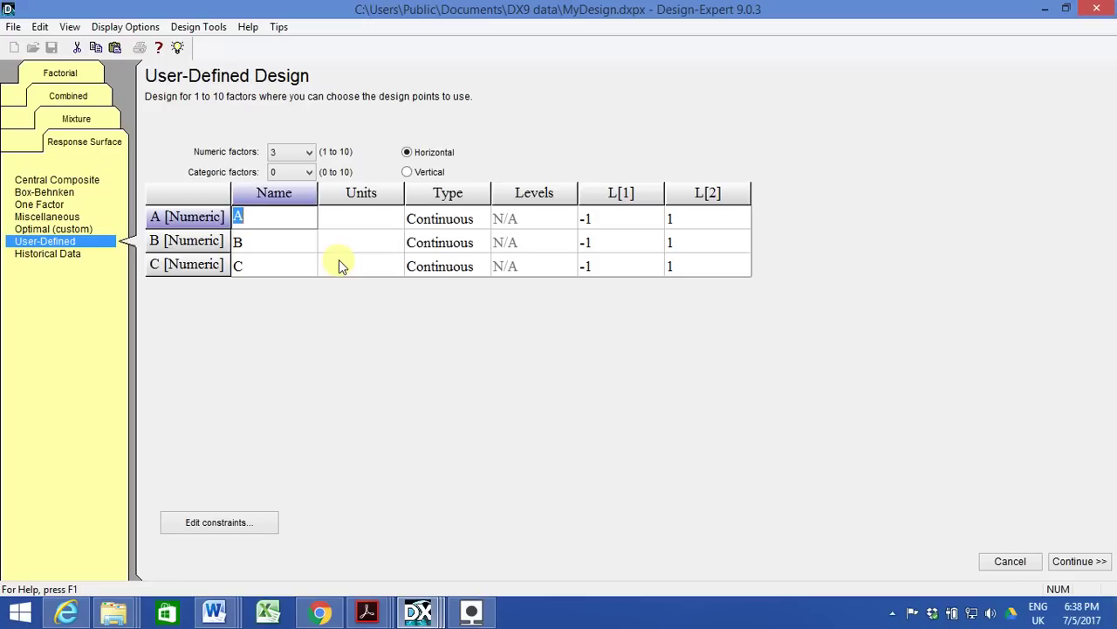
type("Power")
key("Tab")
type("W")
key("Return")
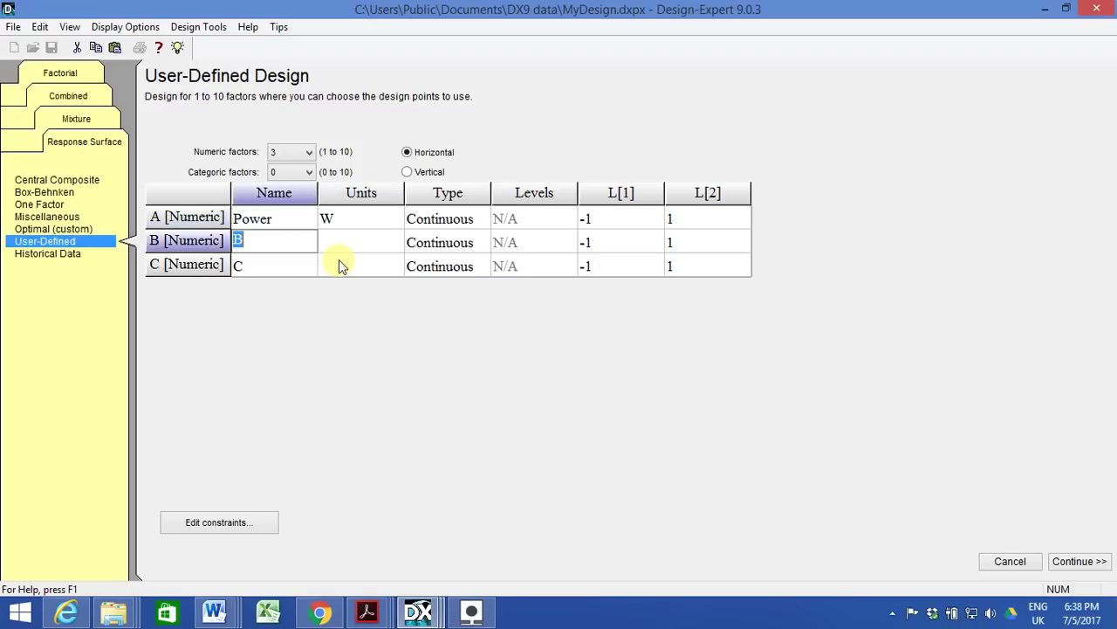
- Name factor B "F" with the unit Hz, and name factor C "FP" without a unit
type("F")
key("Tab")
type("Hz")
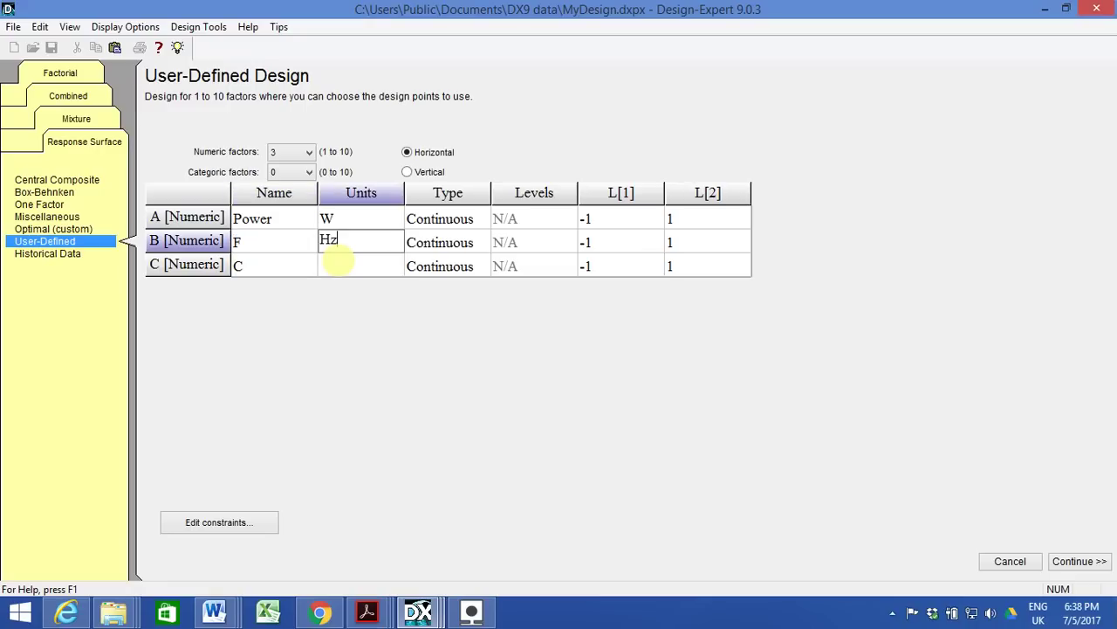
key("Return")
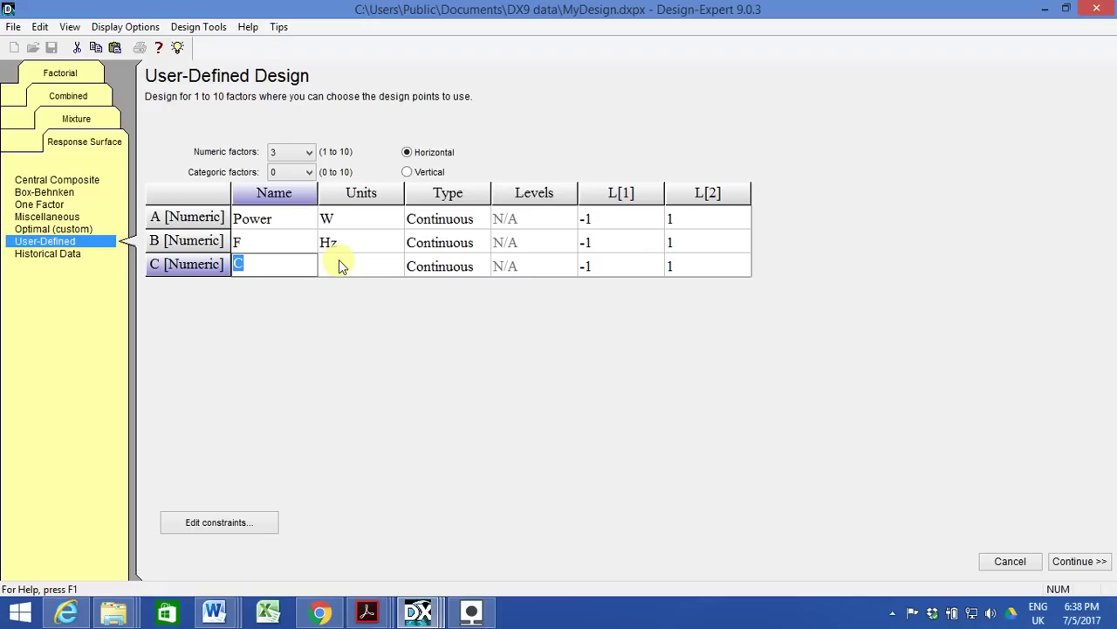
type("FP")
left_click(340, 262)
- Change the type of the factors Power, F and FP to Discrete
left_click(442, 211)
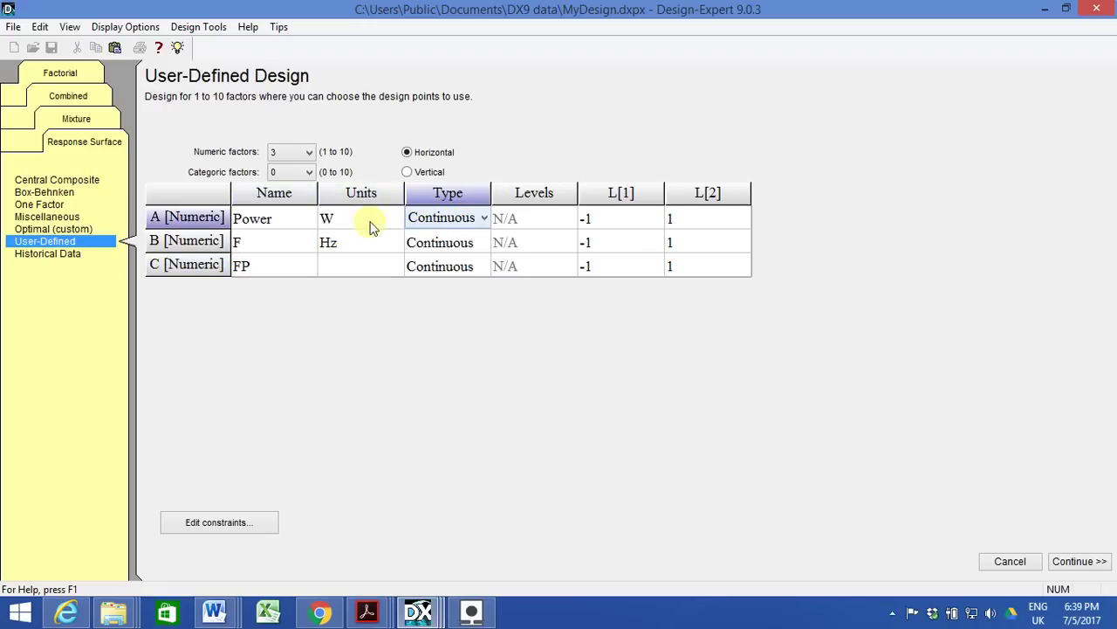
left_click(460, 224)
left_click(479, 252)
left_click(482, 246)
left_click(475, 242)
left_click(478, 279)
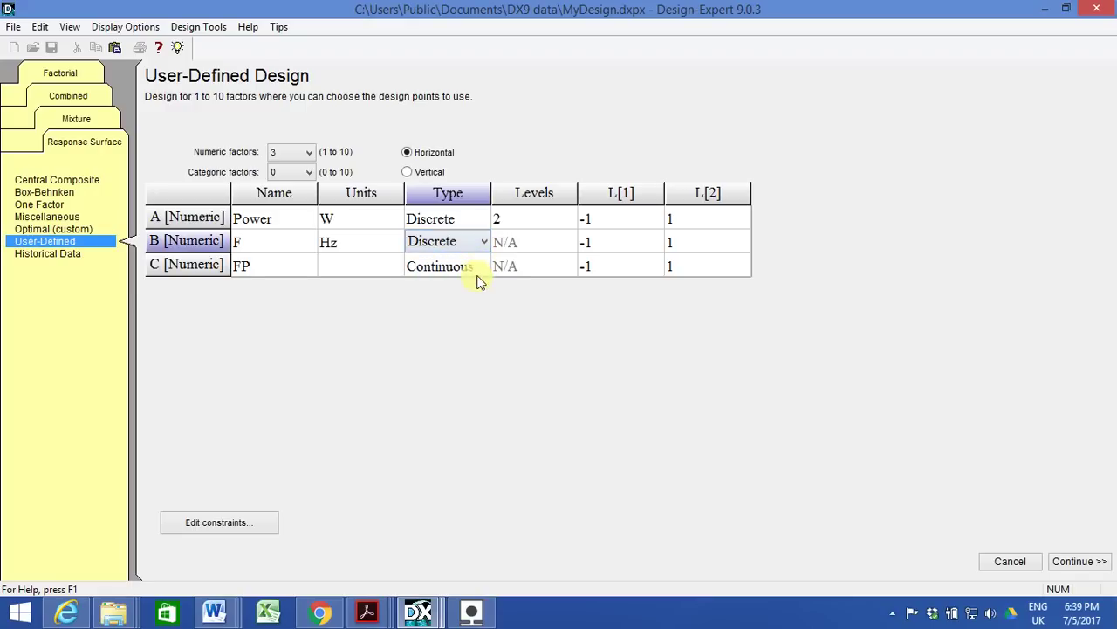
left_click(479, 272)
left_click(473, 266)
left_click(479, 302)
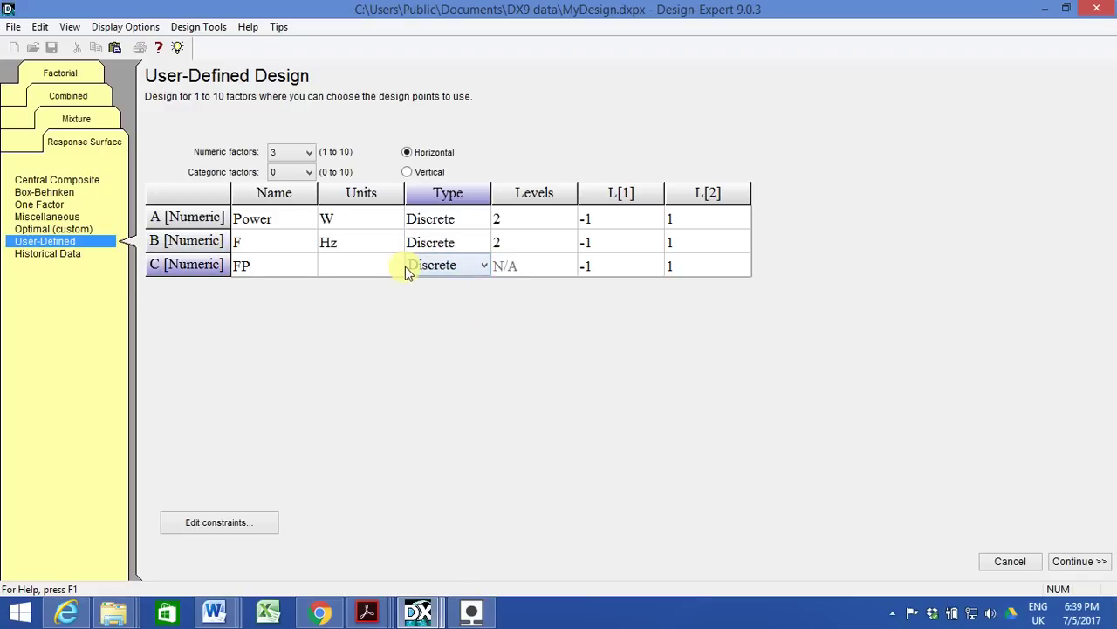
- Set the number of levels to 3 for each of the factors Power, F and FP
left_click(498, 219)
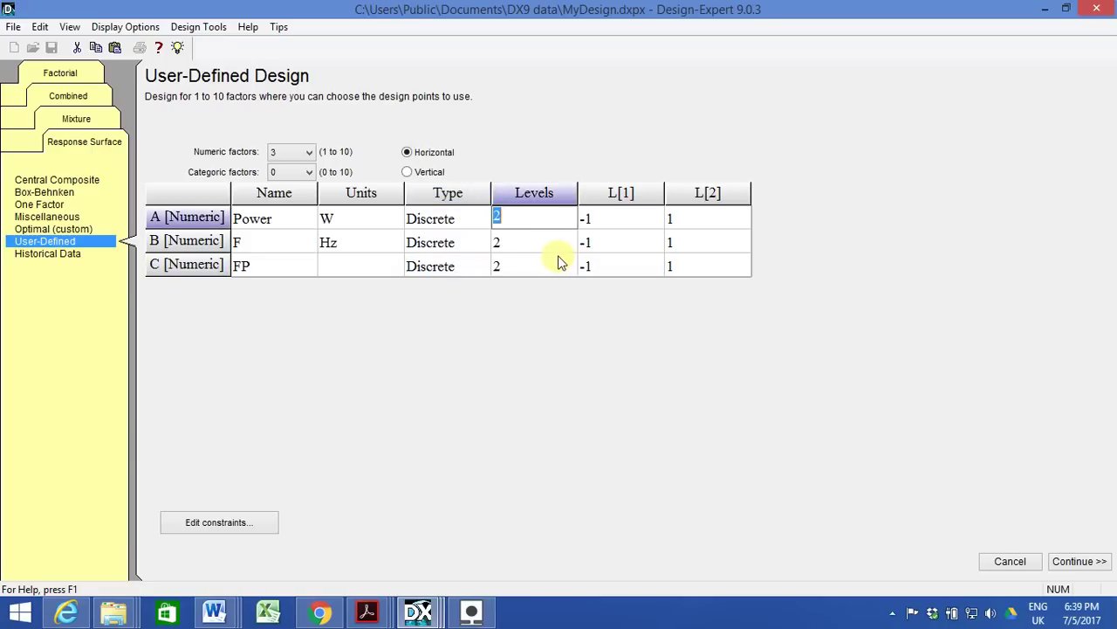
type("3")
key("Down")
type("3")
key("Down")
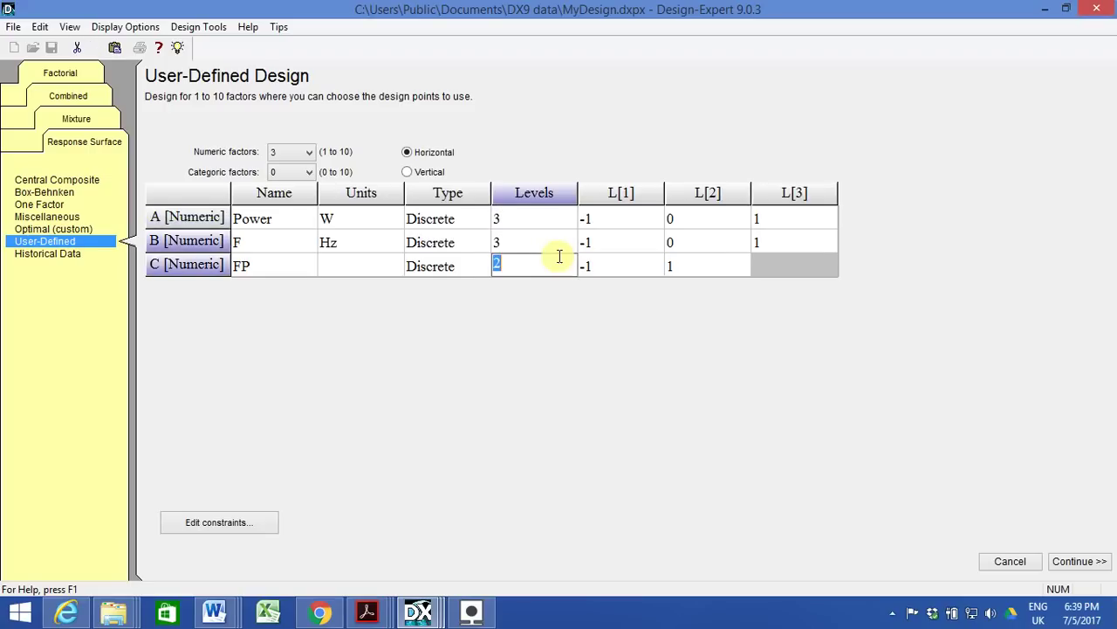
type("3")
- Enter 300, 400 and 500 as the three levels of the Power factor
left_click(618, 222)
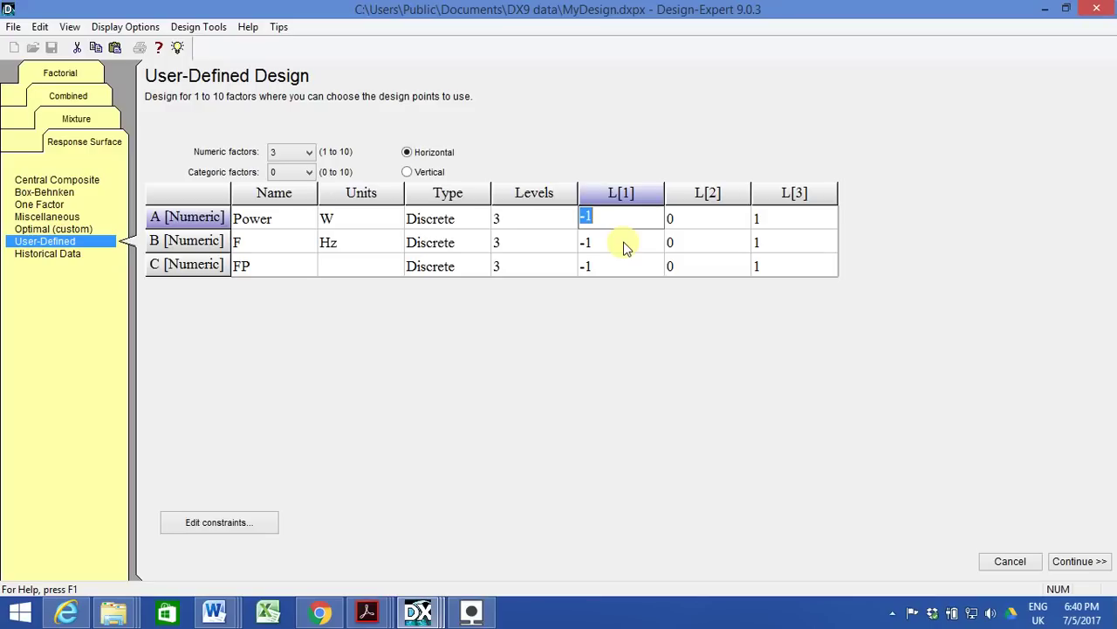
type("300")
key("Tab")
type("400")
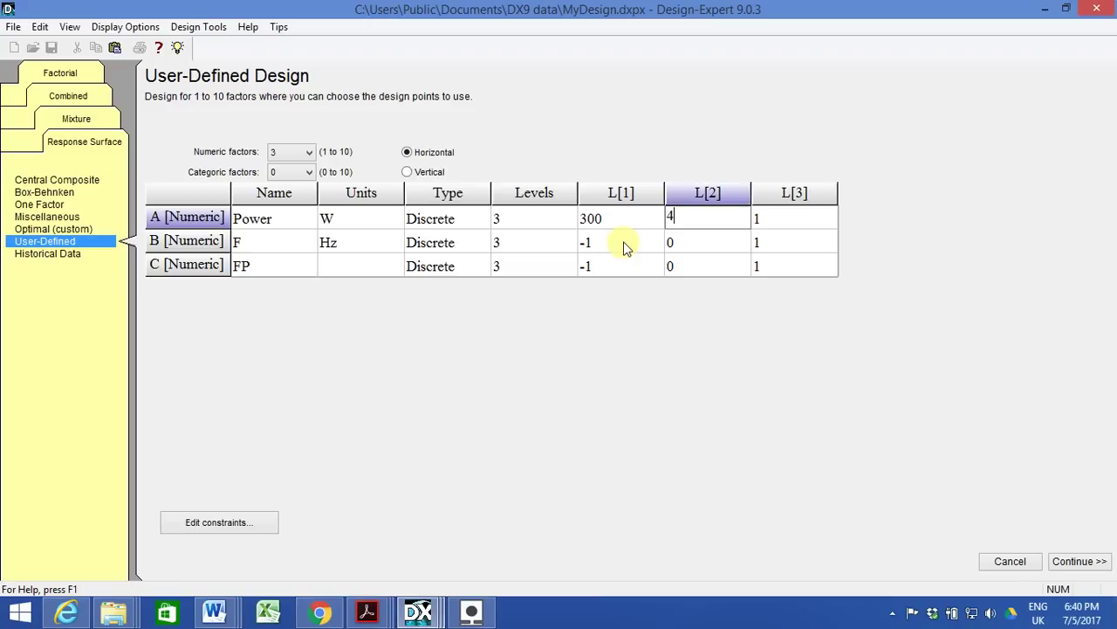
key("Tab")
type("500")
- Enter 100, 200 and 300 as the three levels of factor F
key("Down")
key("Left")
key("Left")
key("Left")
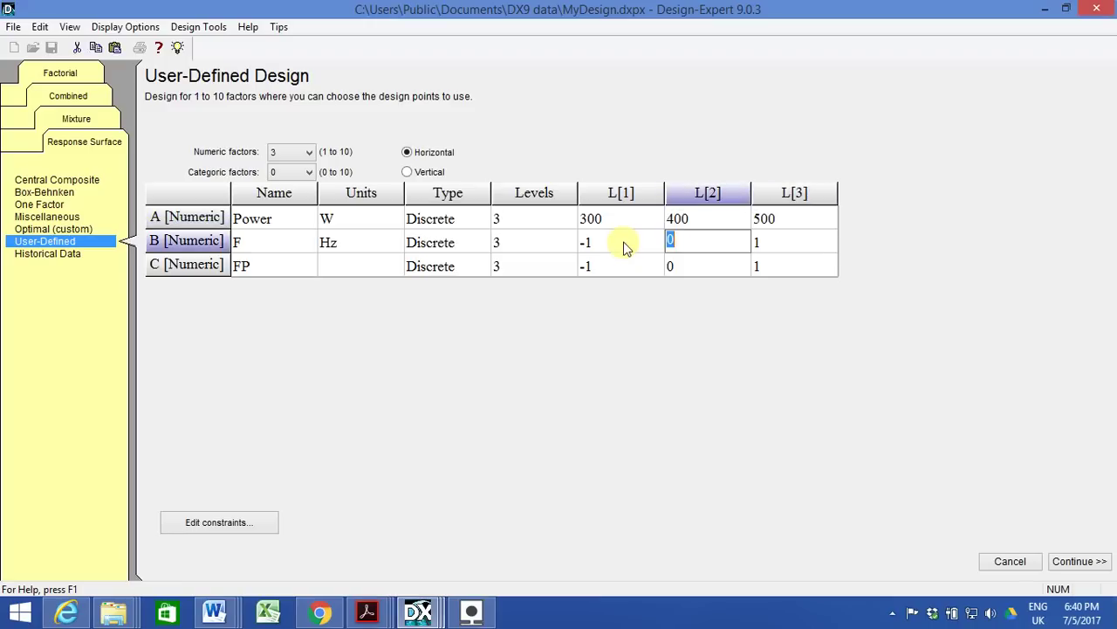
left_click(625, 242)
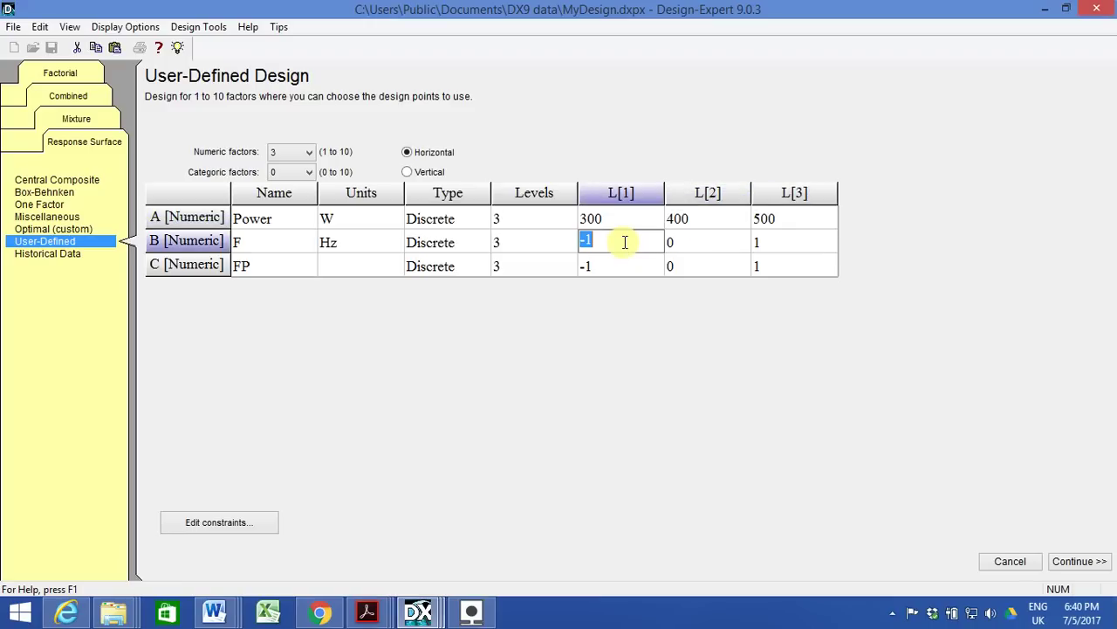
type("100")
key("Tab")
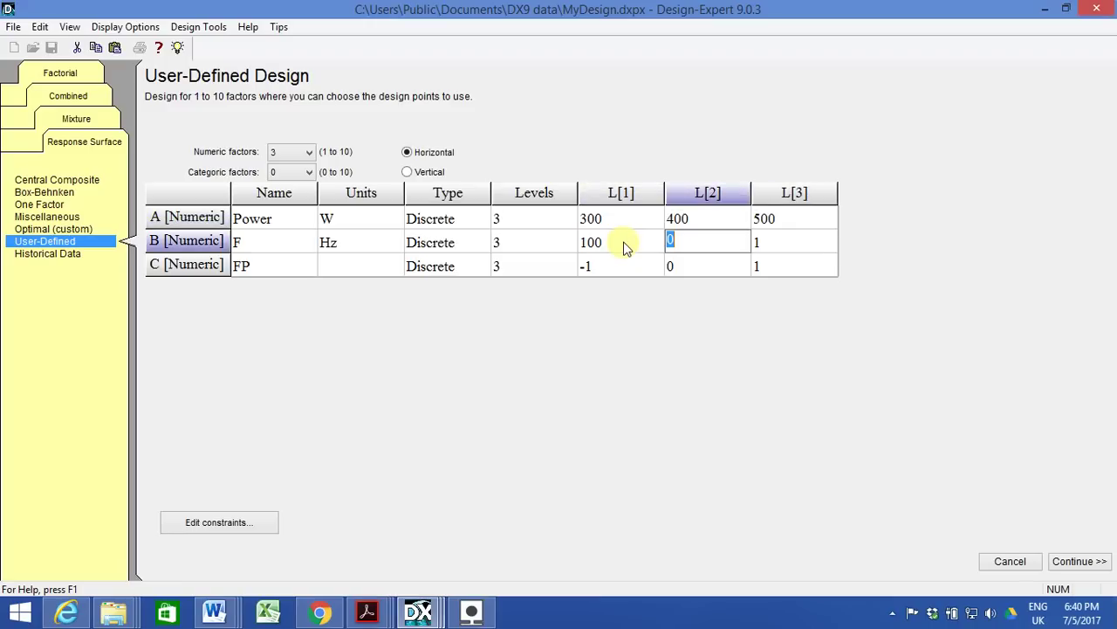
type("200")
key("Tab")
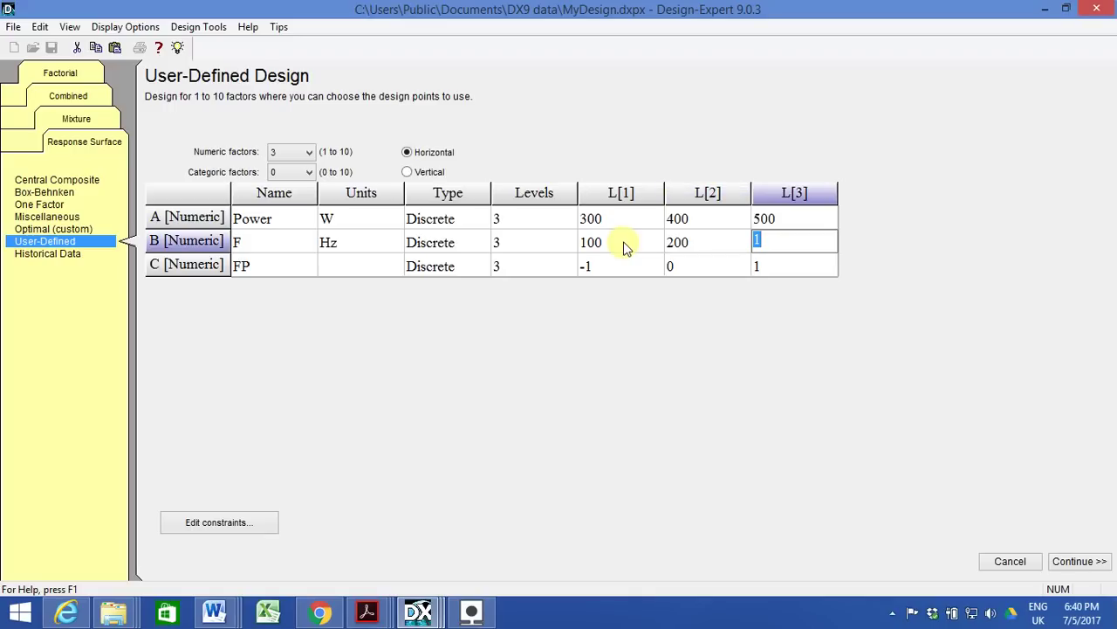
type("300")
key("Return")
- Enter -20, 0 and 20 as the three levels of factor FP
key("shift+Tab")
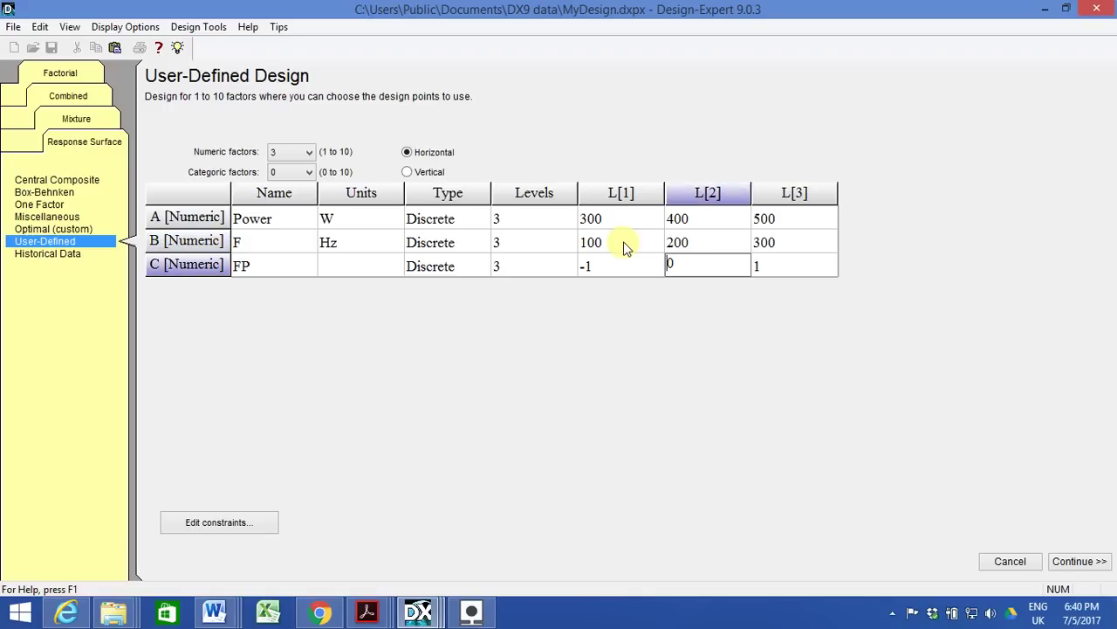
key("shift+Tab")
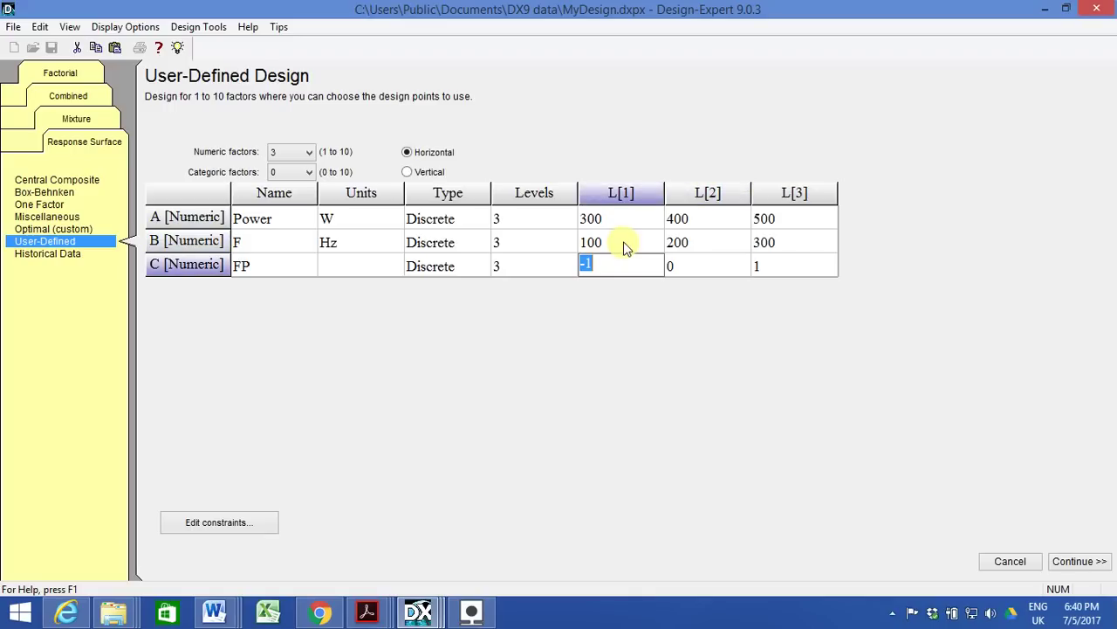
type("-20")
key("Tab")
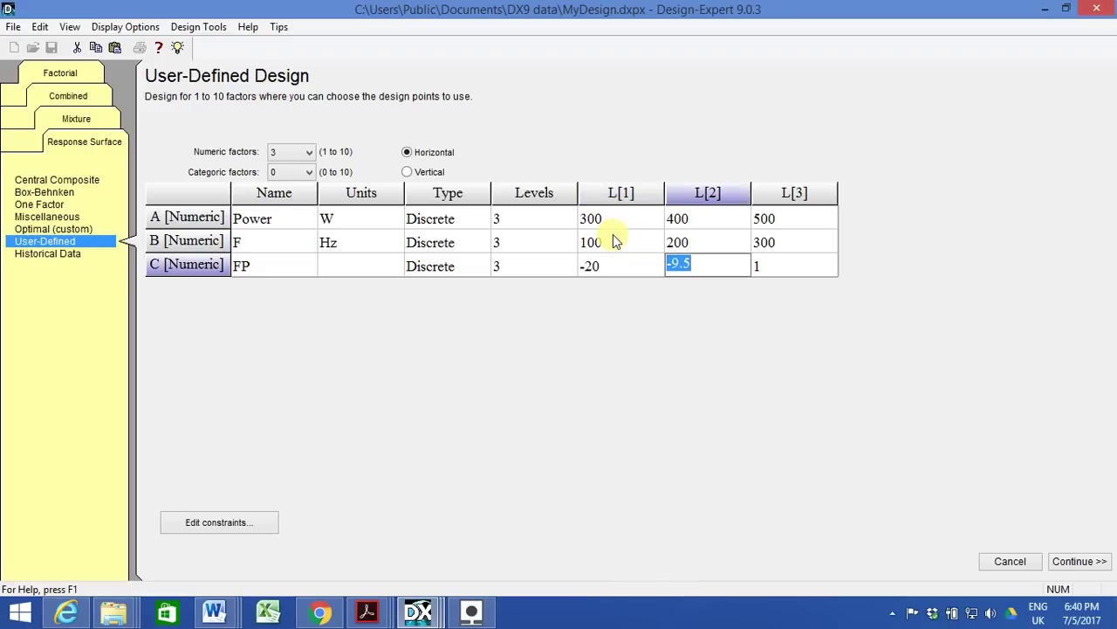
type("0")
key("Tab")
type("20")
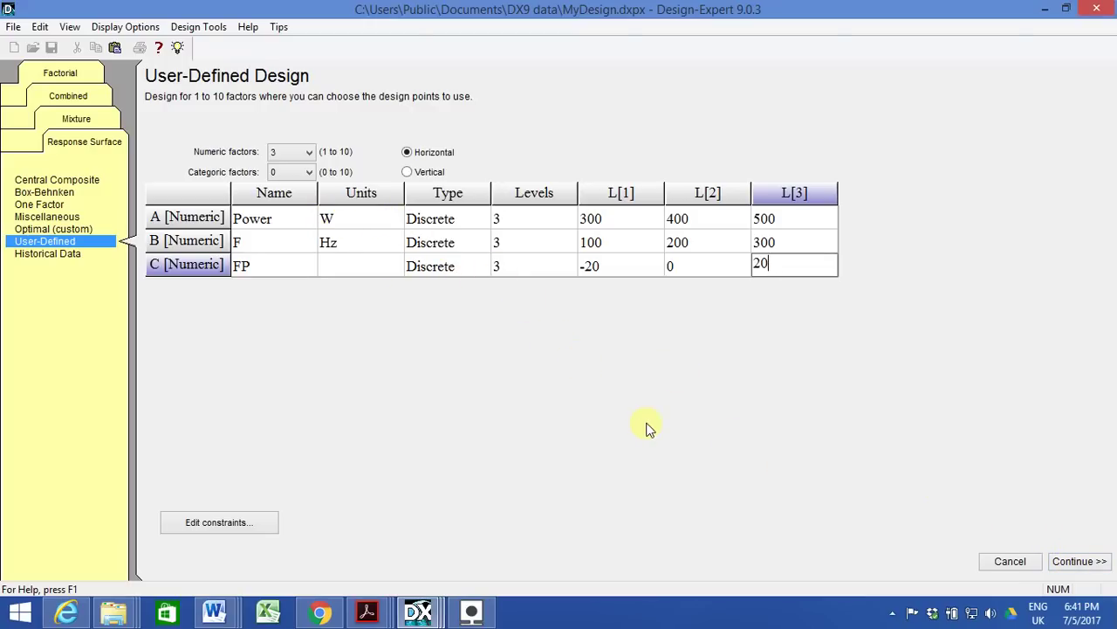
- Accept the factor table and the Quadratic model with 1 block, and keep the number of responses at 1
left_click(1085, 560)
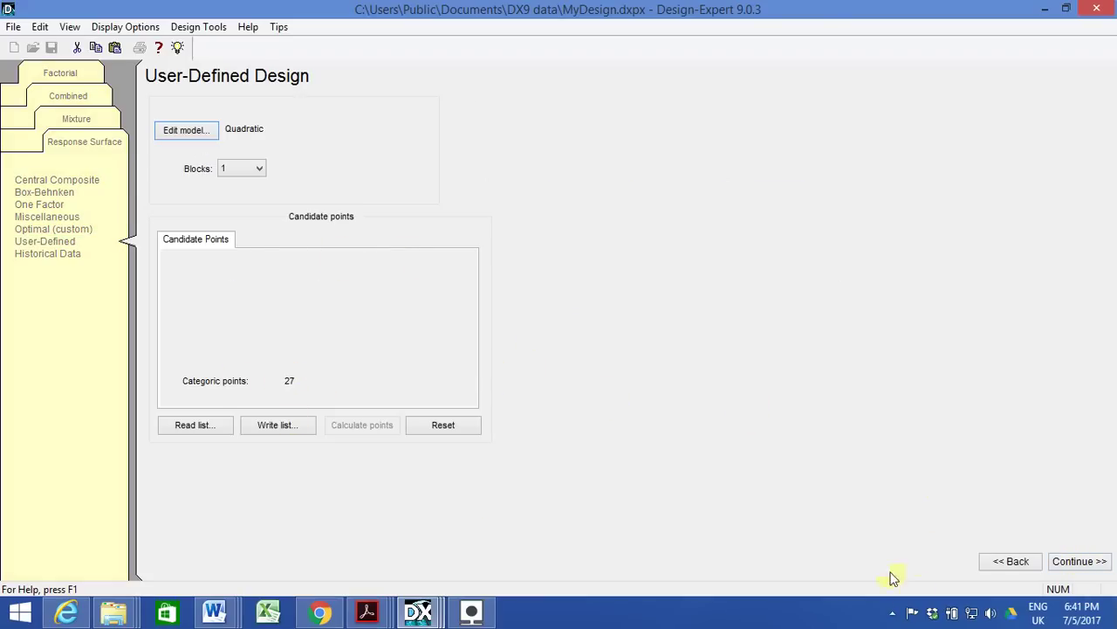
left_click(1079, 561)
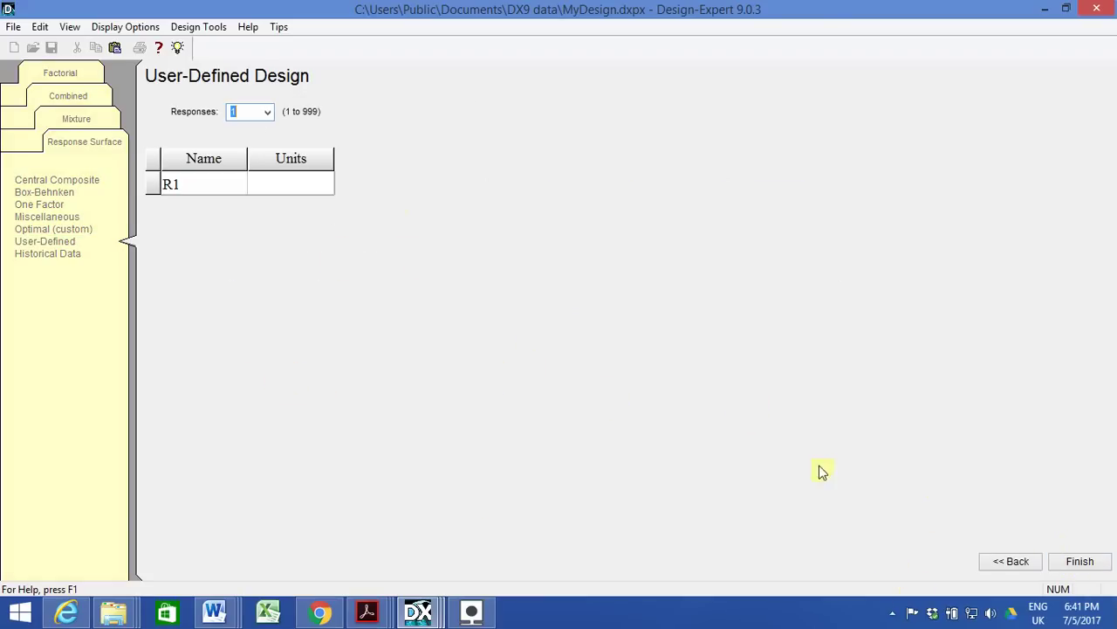
left_click(270, 115)
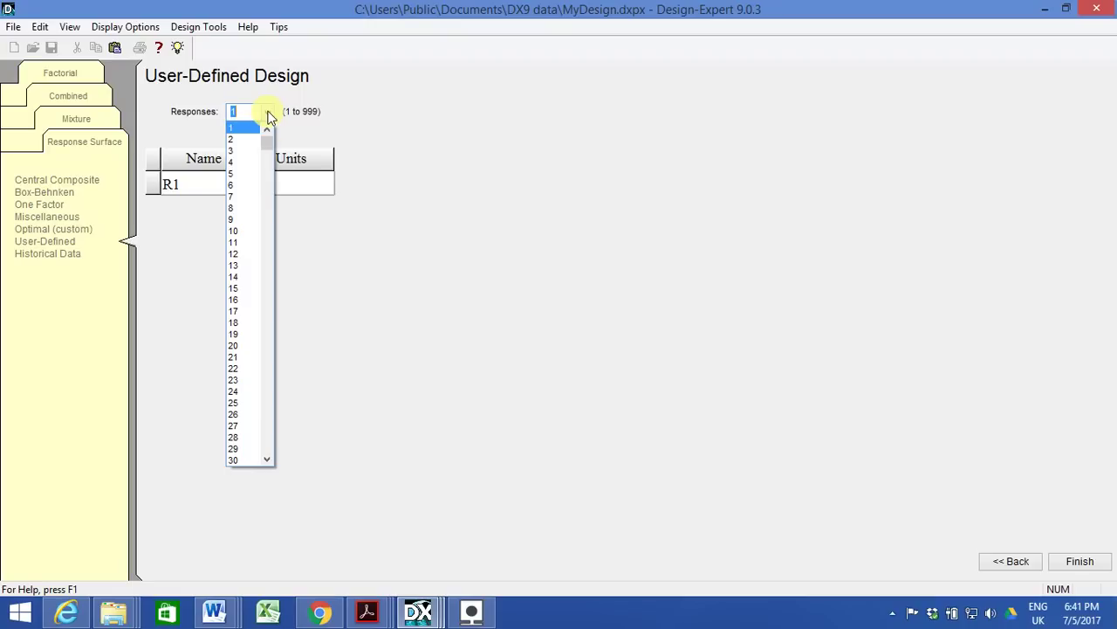
mouse_move(267, 142)
left_mouse_down()
mouse_move(281, 504)
mouse_move(237, 175)
mouse_move(256, 131)
left_mouse_up()
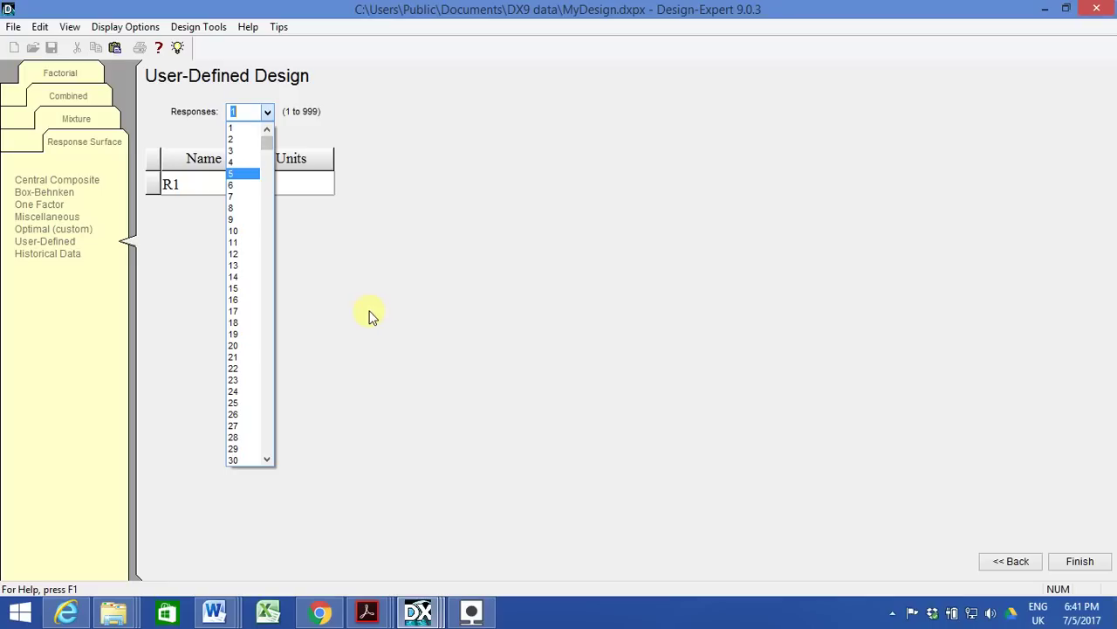
left_click(239, 132)
- Name the response "Surface Hardness" with the unit GPa, and finish the design to generate its run table
left_click(177, 185)
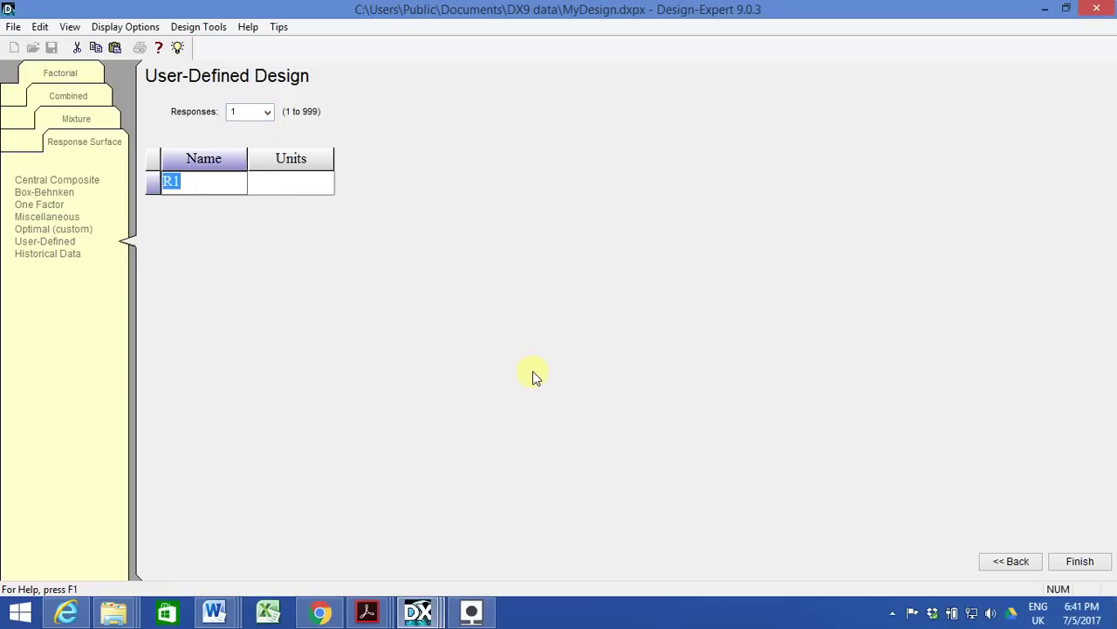
type("Surface Hardness")
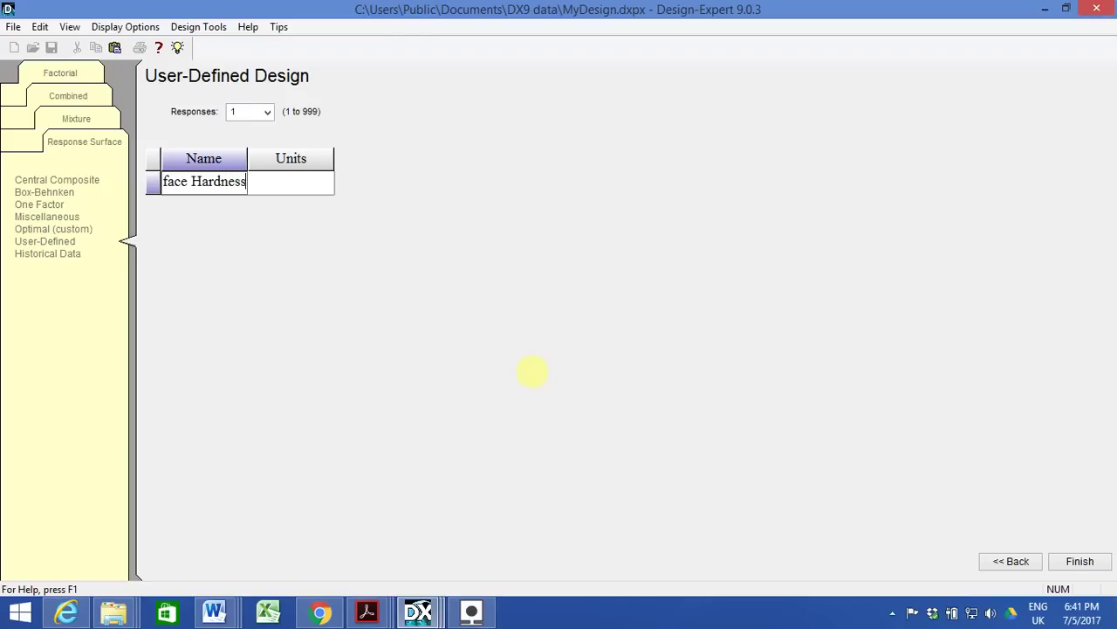
key("Tab")
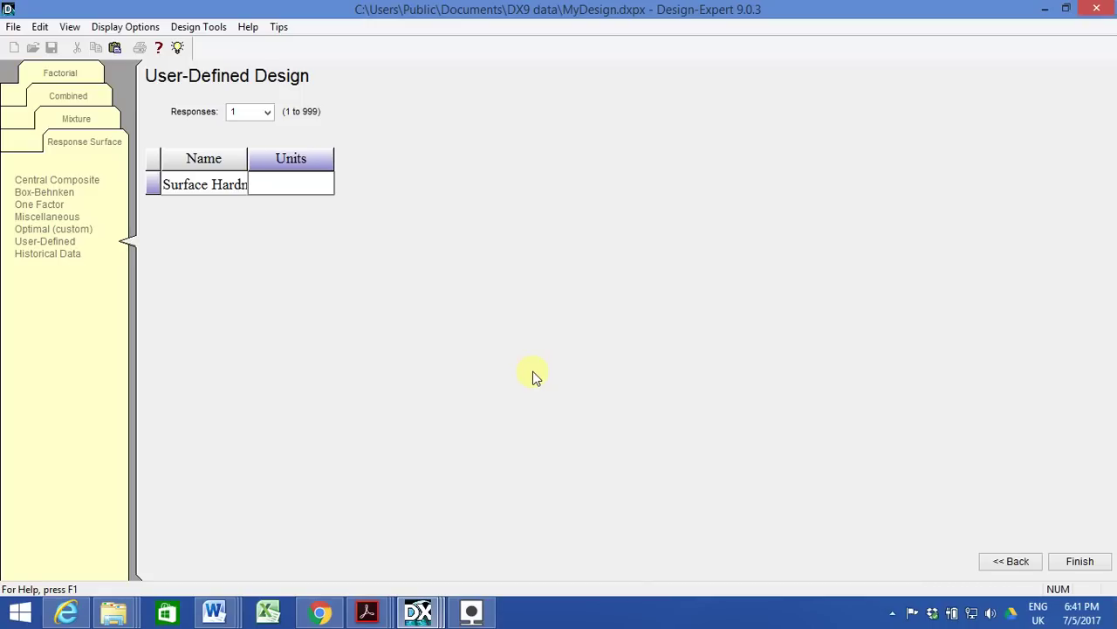
type("GPa")
left_click(1066, 559)
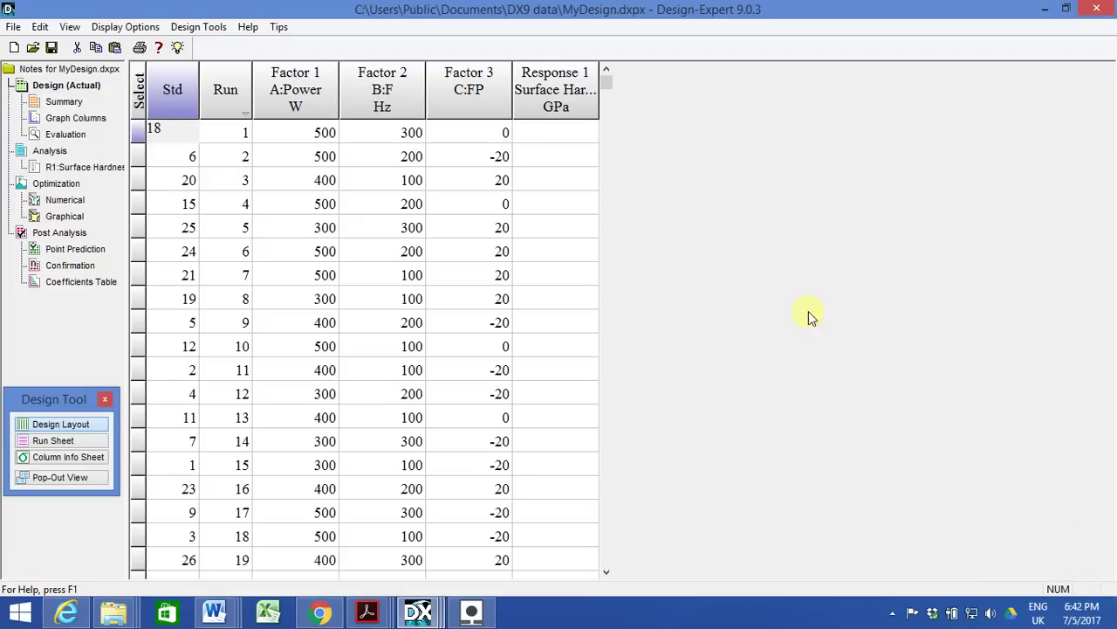
scroll(649, 252, "down", 1)
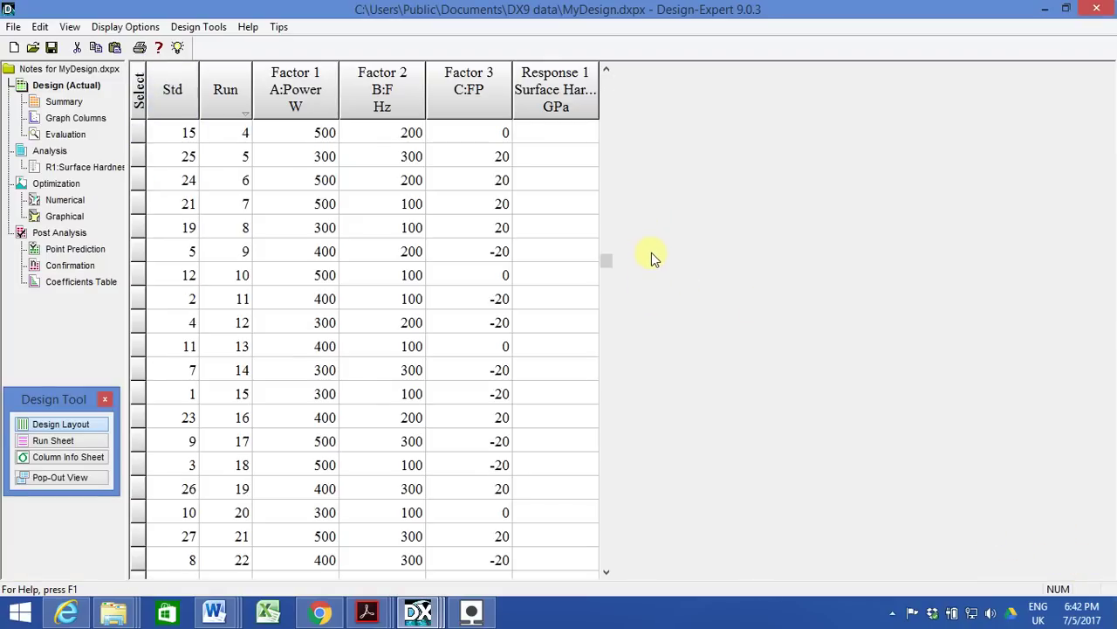
- Look through the generated runs, checking the factor combinations and the Surface Hardness response column
scroll(653, 258, "up", 1)
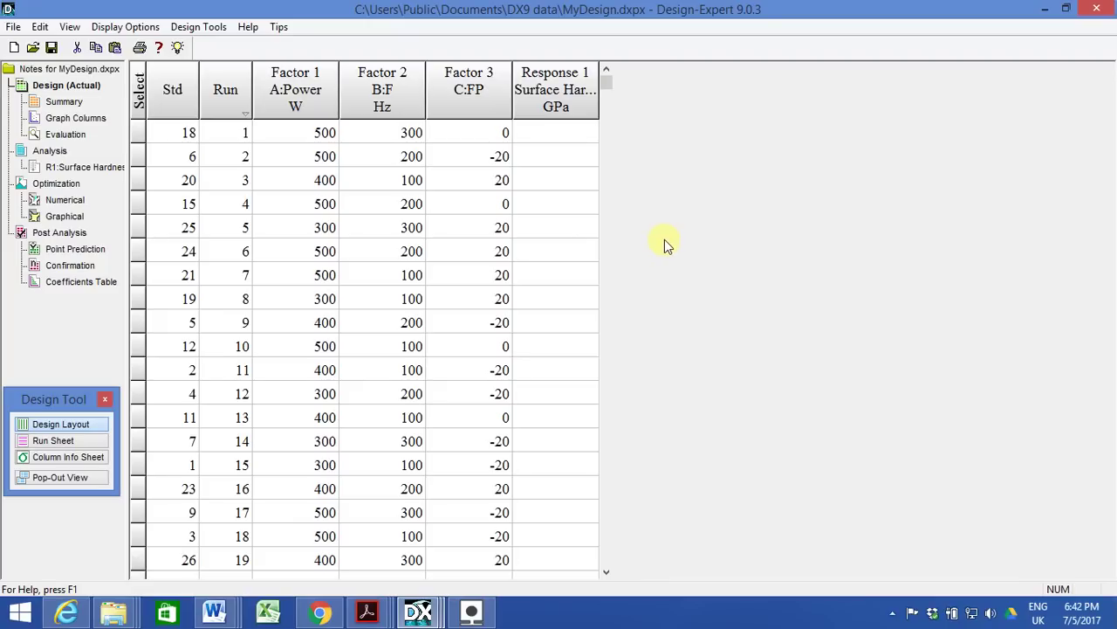
scroll(670, 244, "down", 1)
scroll(672, 243, "up", 1)
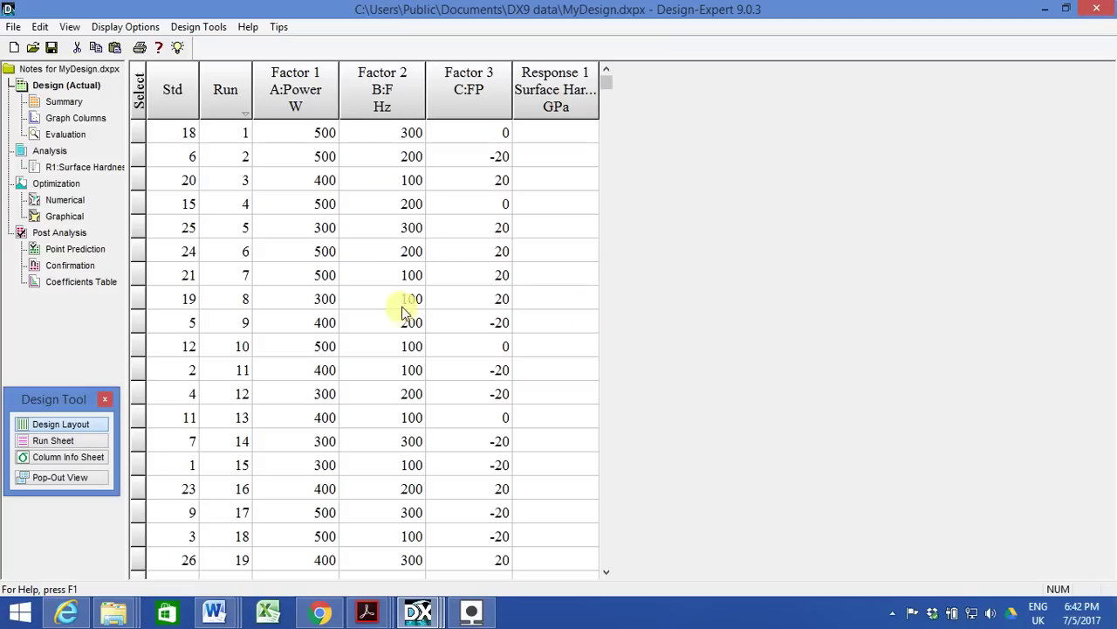
scroll(349, 331, "down", 3)
scroll(506, 384, "up", 3)
left_click(551, 94)
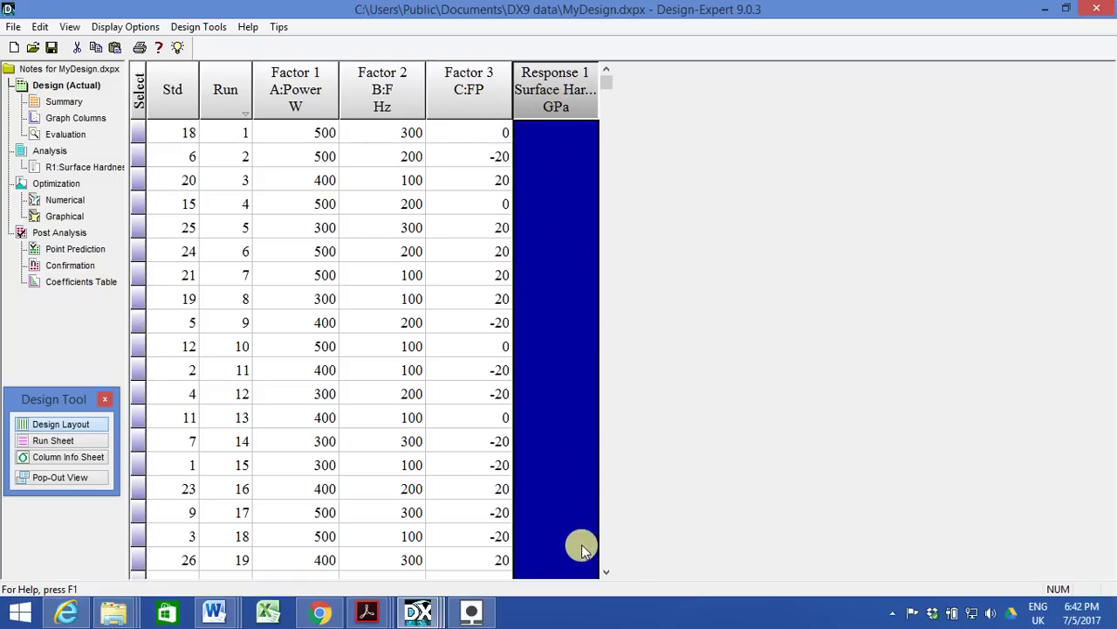
left_click(453, 373)
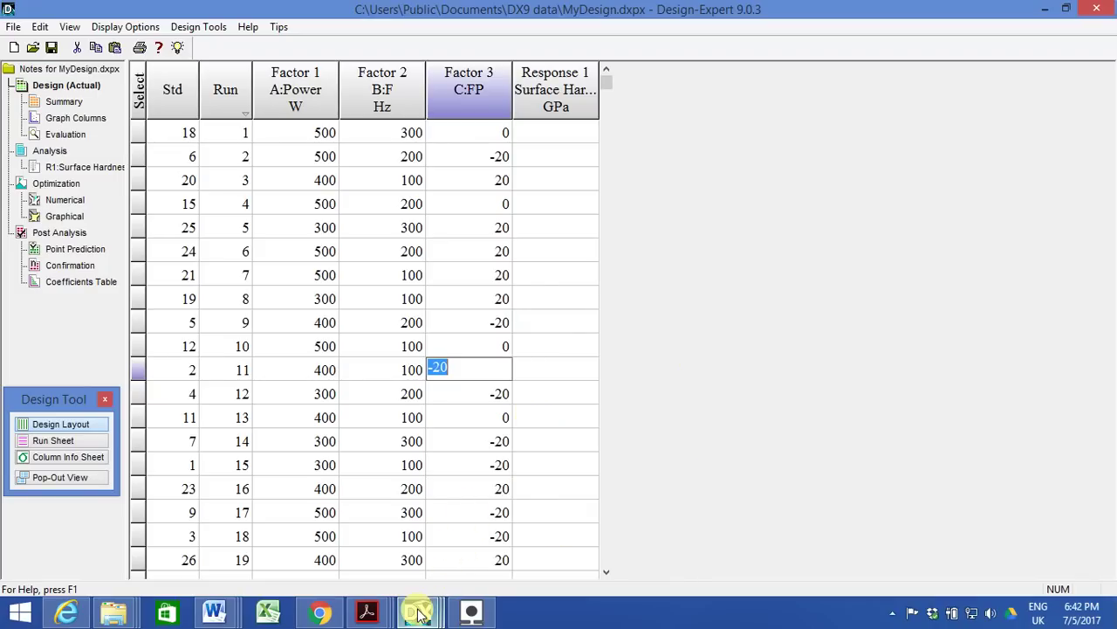
- Switch to the already open Insertion Force_RSM - Copy design that contains the measured Surface Hardness values
mouse_move(420, 614)
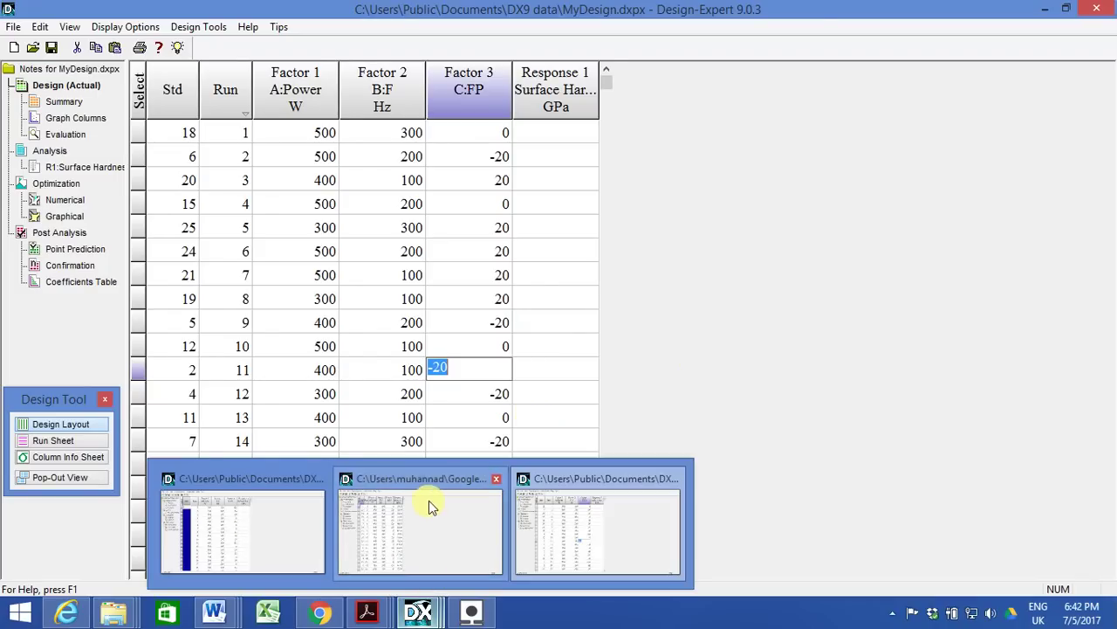
mouse_move(433, 510)
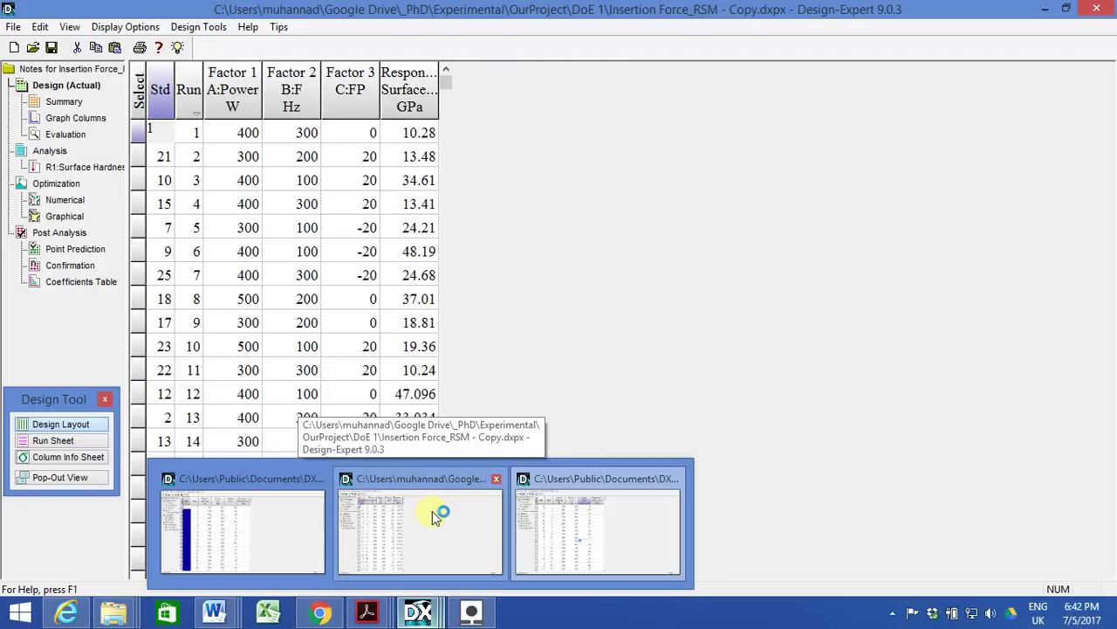
left_click(432, 511)
mouse_move(420, 613)
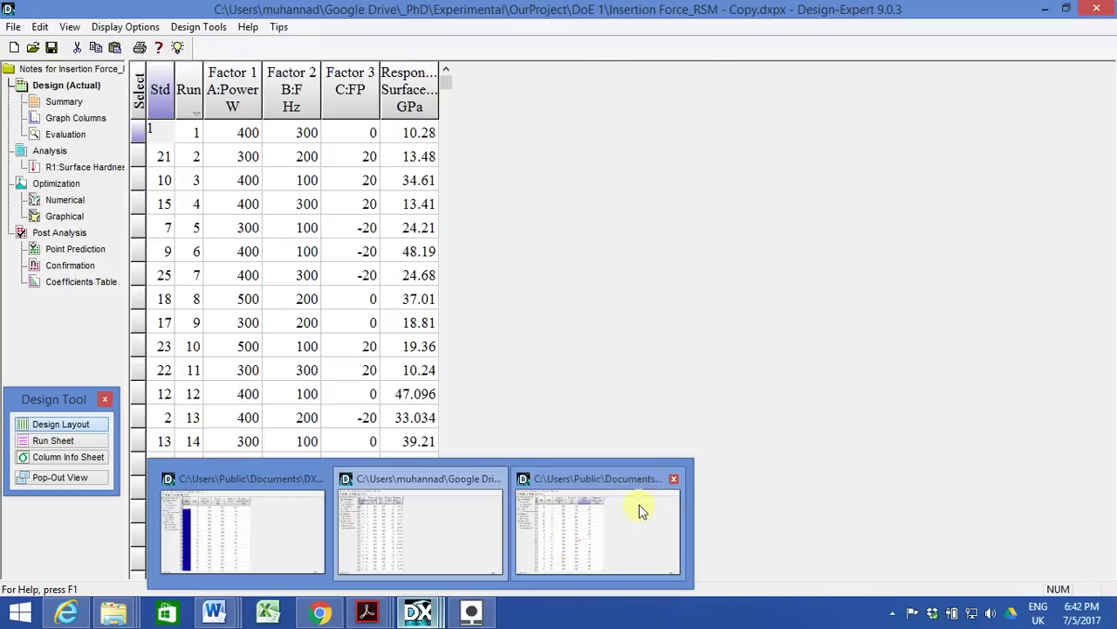
left_click(640, 511)
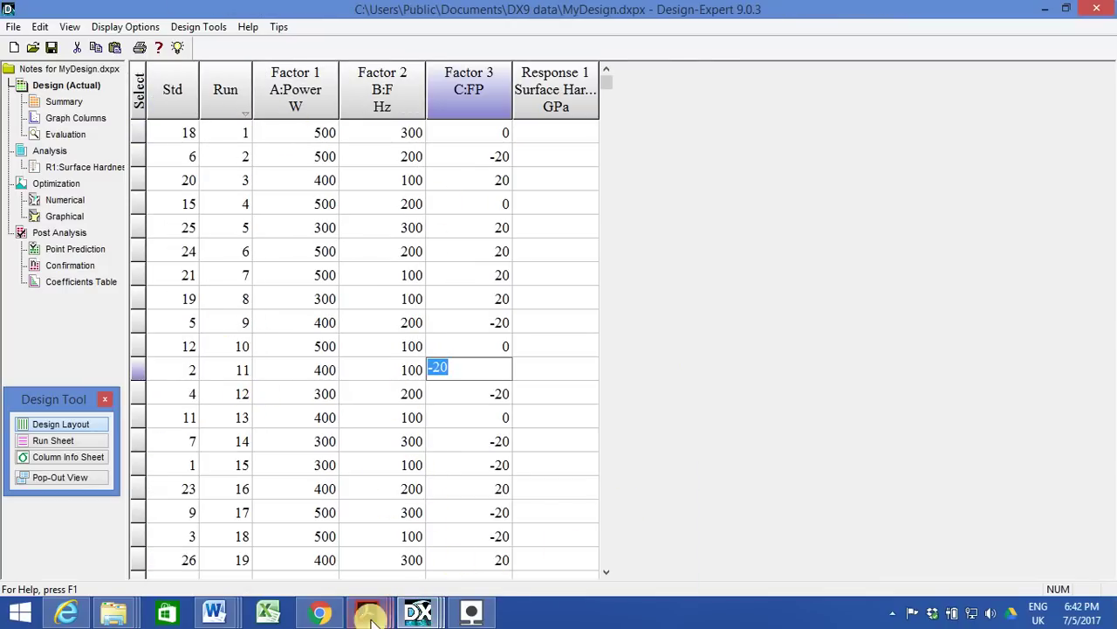
mouse_move(423, 611)
mouse_move(426, 552)
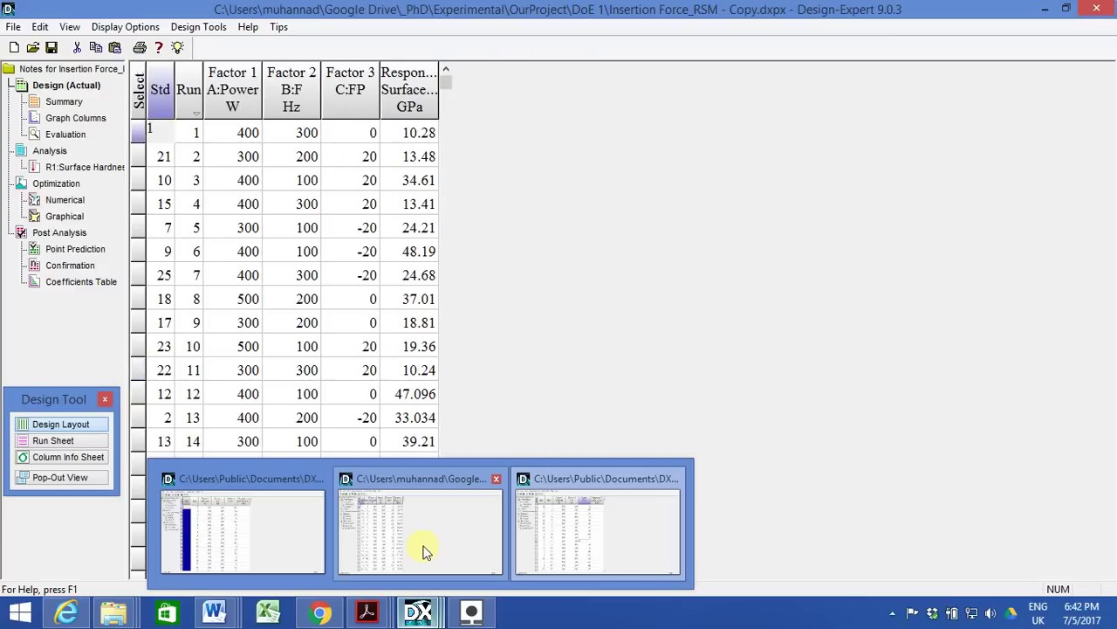
left_click(428, 528)
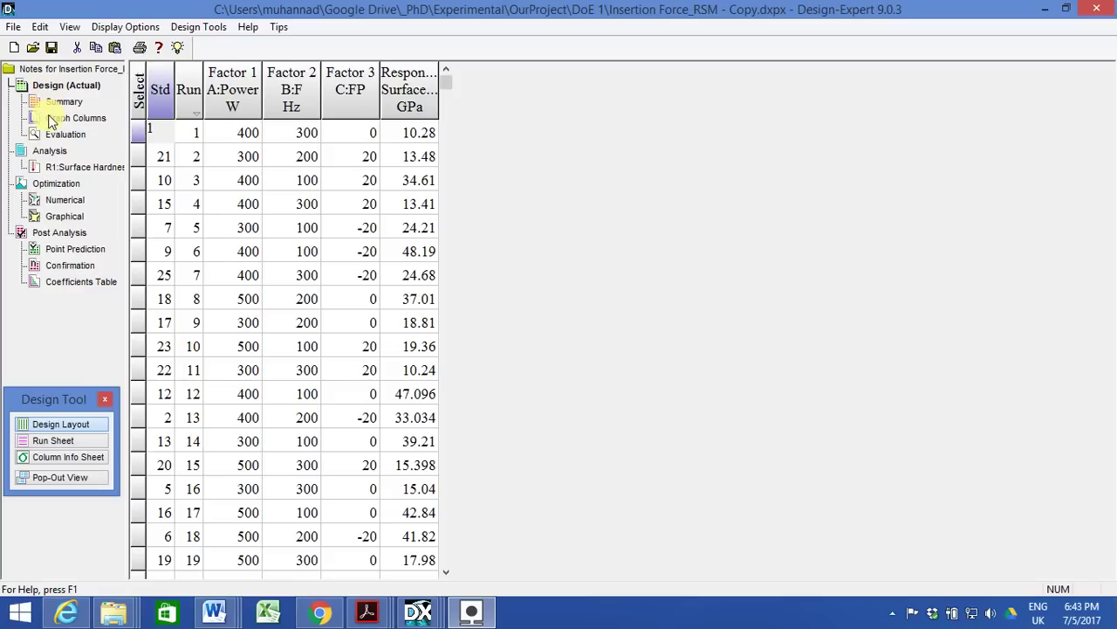
- Open the Surface Hardness analysis and examine its transformation options and the fit summary of the candidate models
left_click(76, 171)
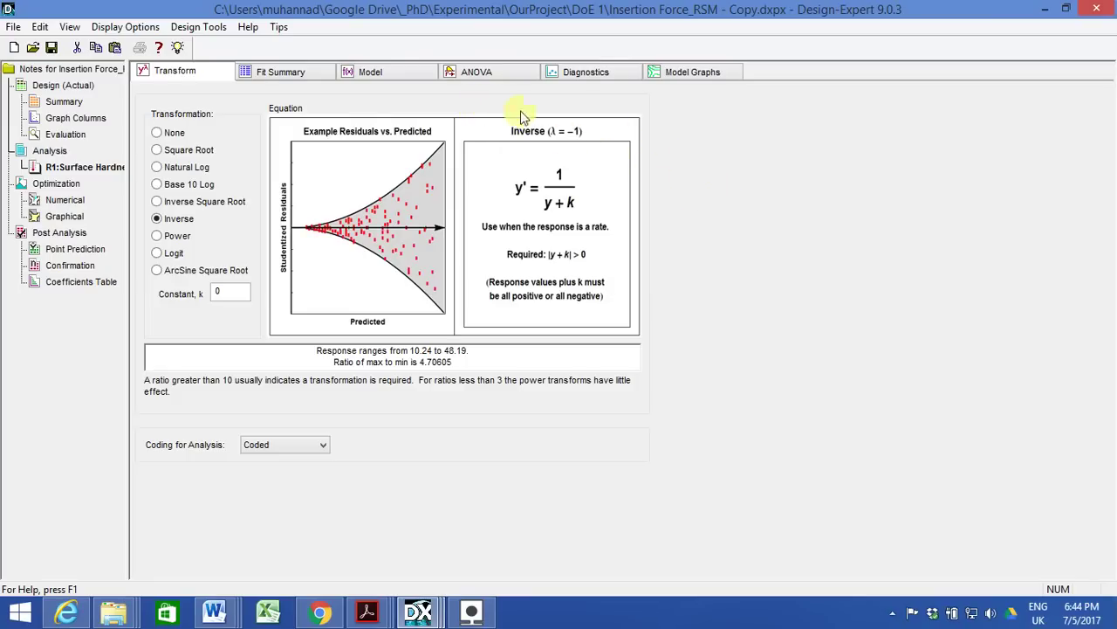
left_click(277, 75)
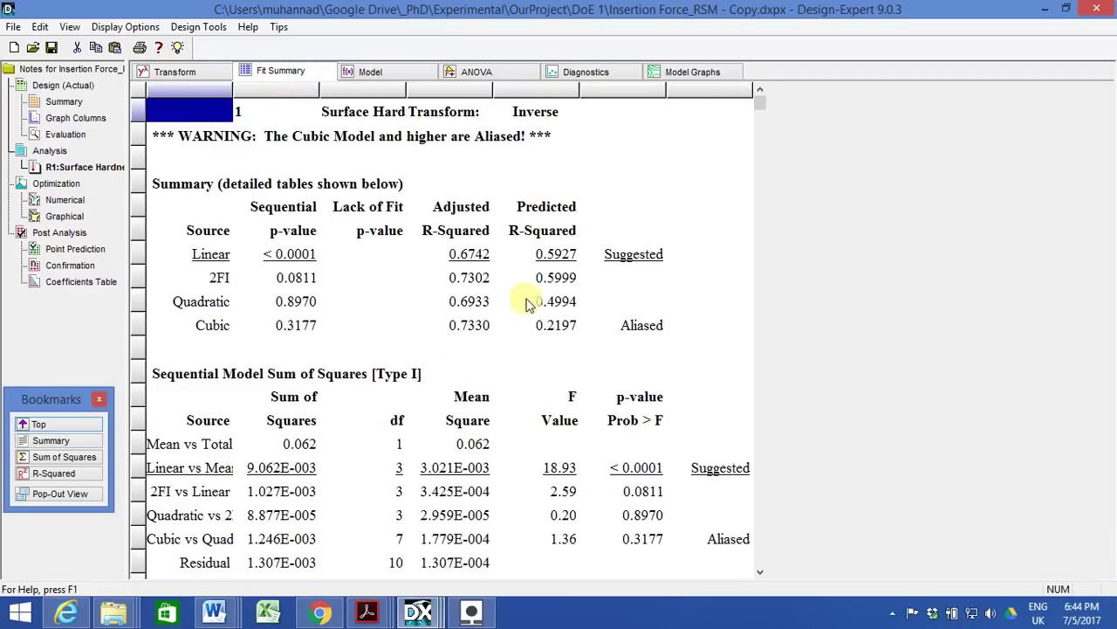
scroll(648, 425, "down", 1)
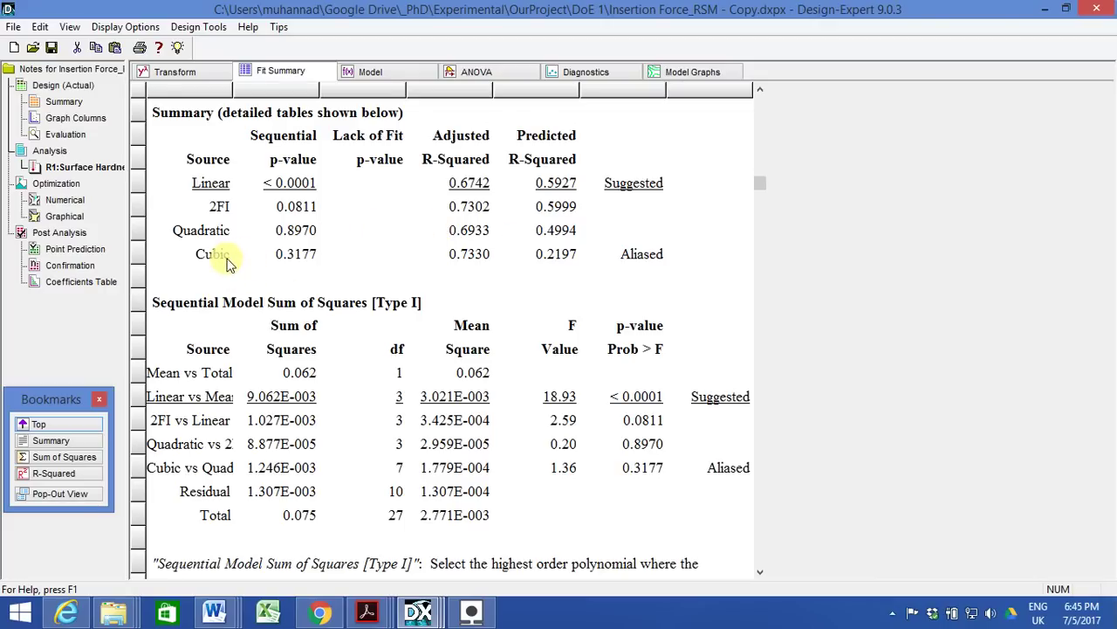
- Examine the model terms and the process order and selection options, keeping them at Modified and Manual
left_click(370, 76)
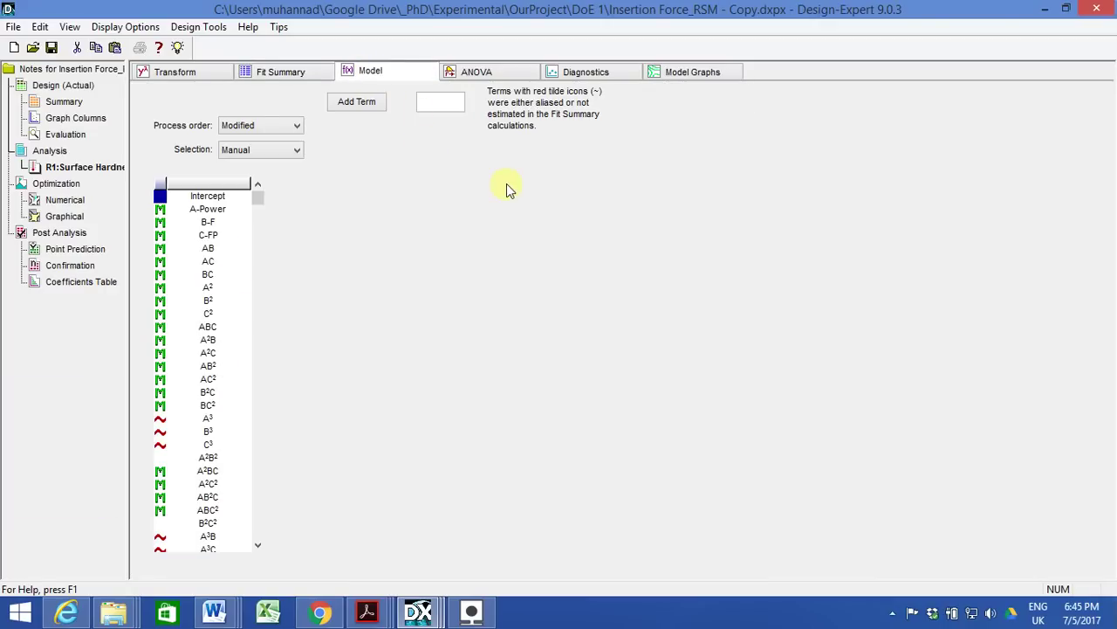
left_click(296, 127)
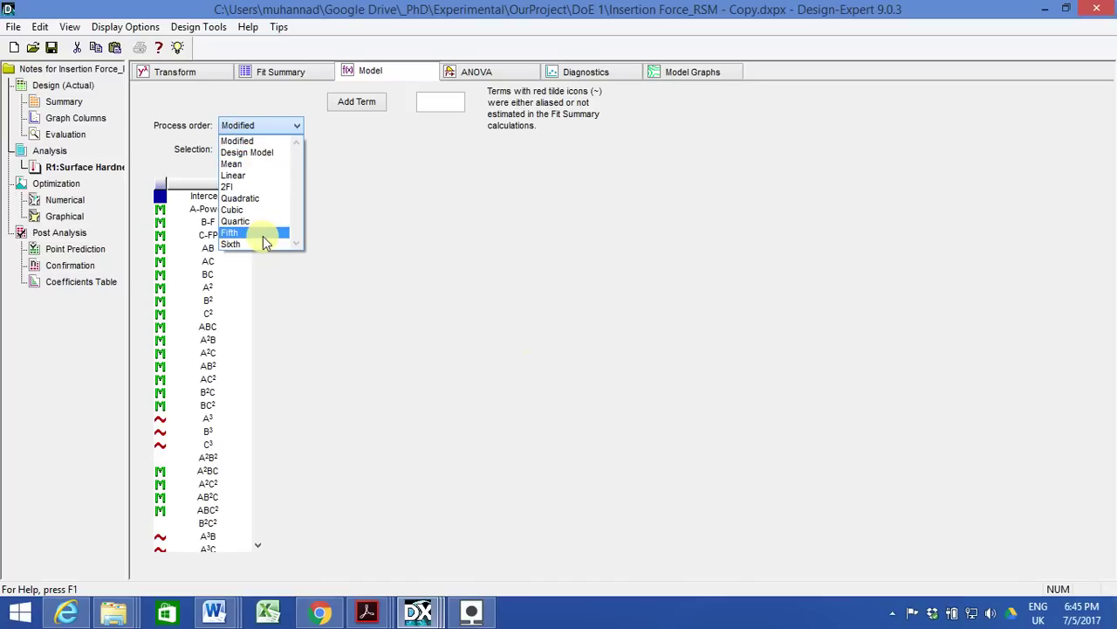
left_click(452, 278)
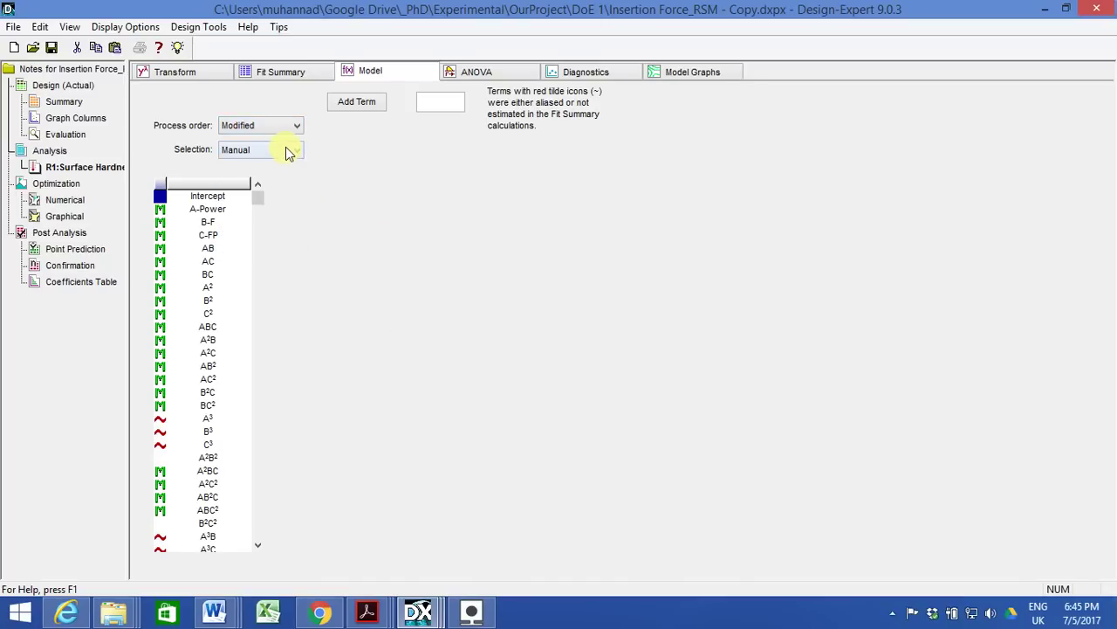
left_click(277, 150)
left_click(397, 234)
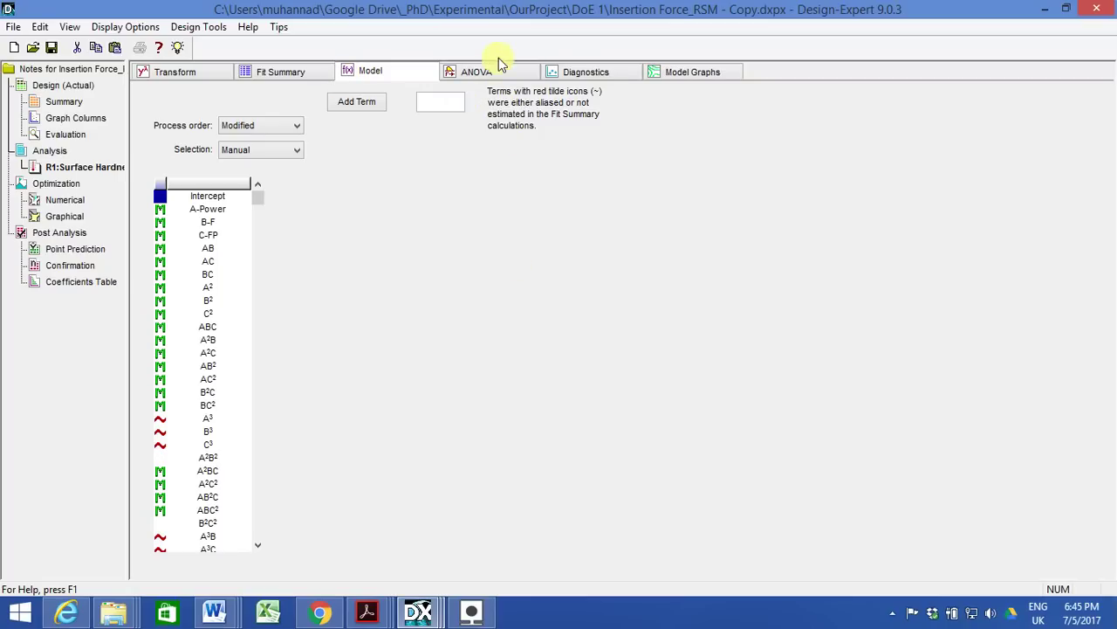
- Show the ANOVA results for Surface Hardness and examine the p-values of the model and its individual terms
left_click(475, 73)
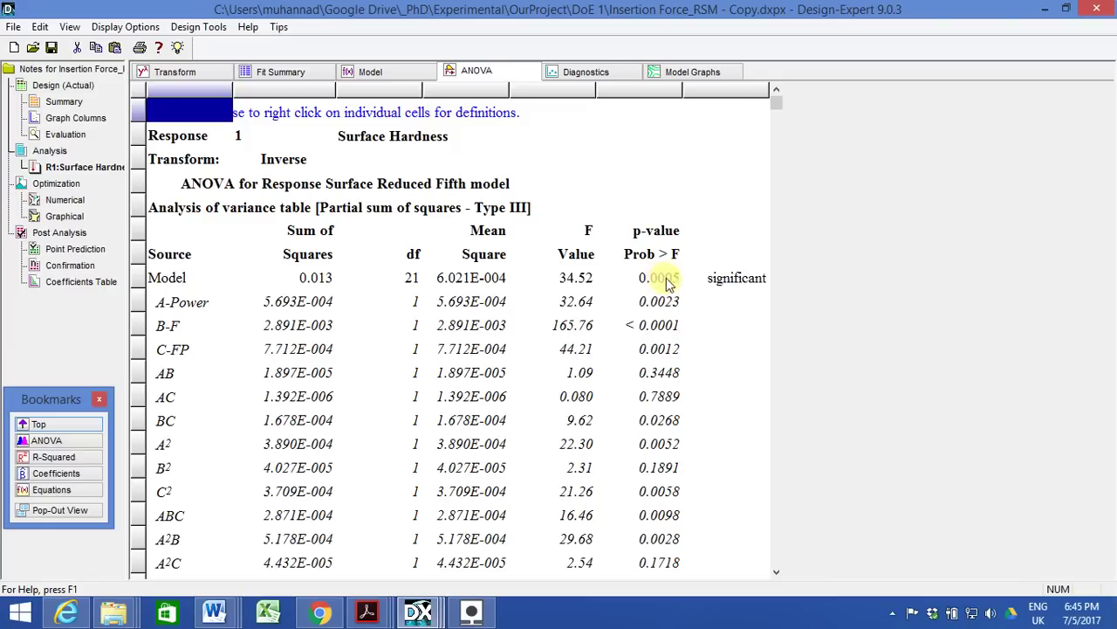
left_click(733, 279)
left_click(732, 301)
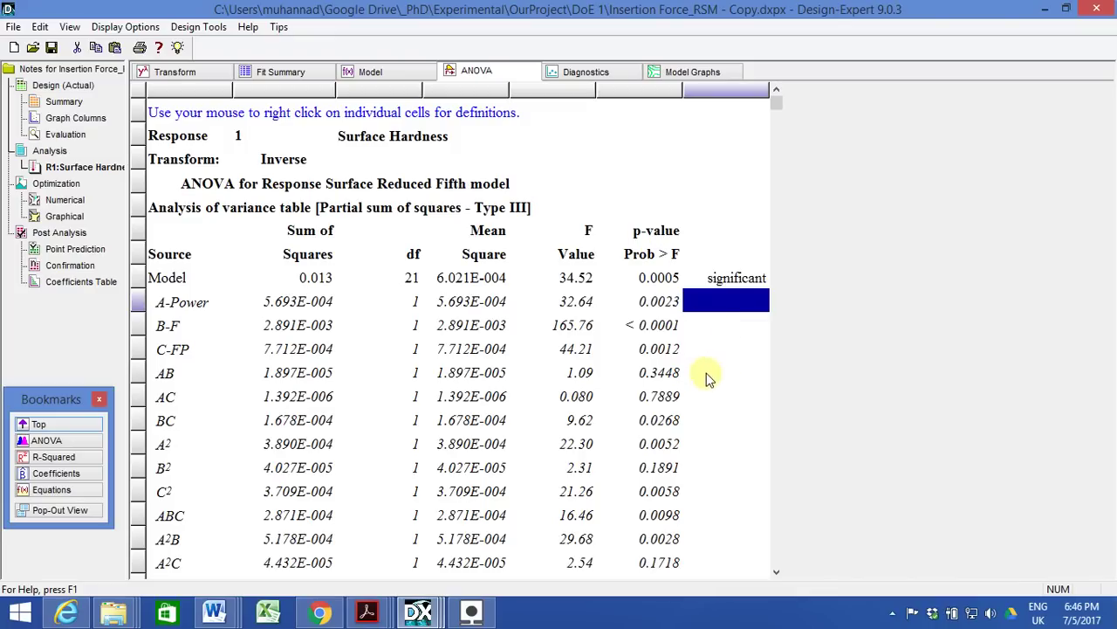
scroll(704, 366, "down", 2)
scroll(686, 324, "down", 3)
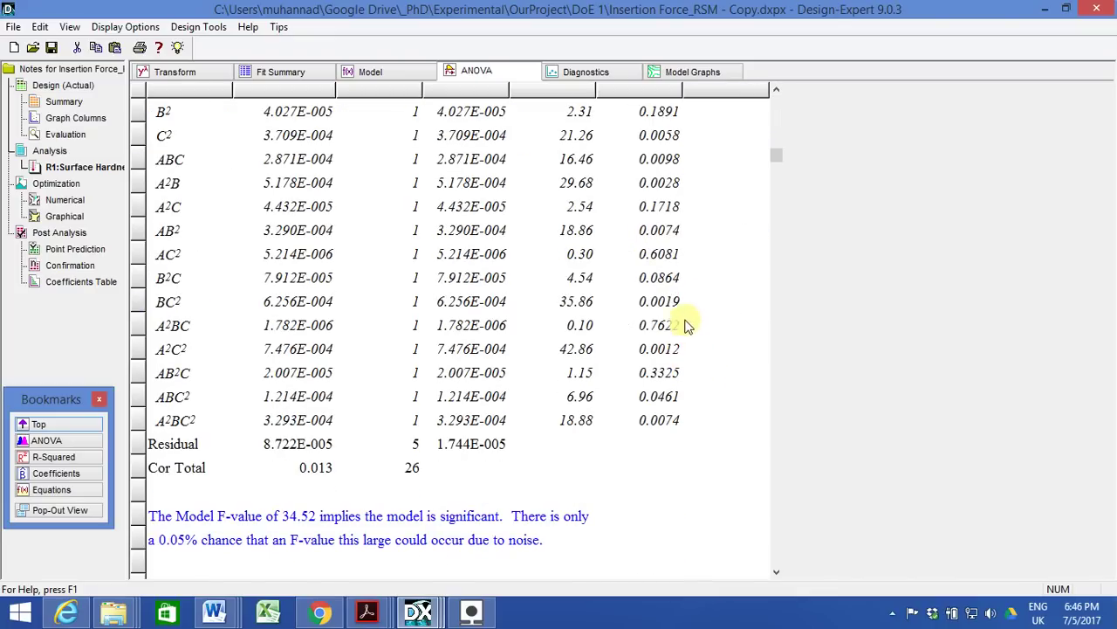
scroll(679, 288, "down", 5)
scroll(686, 279, "down", 2)
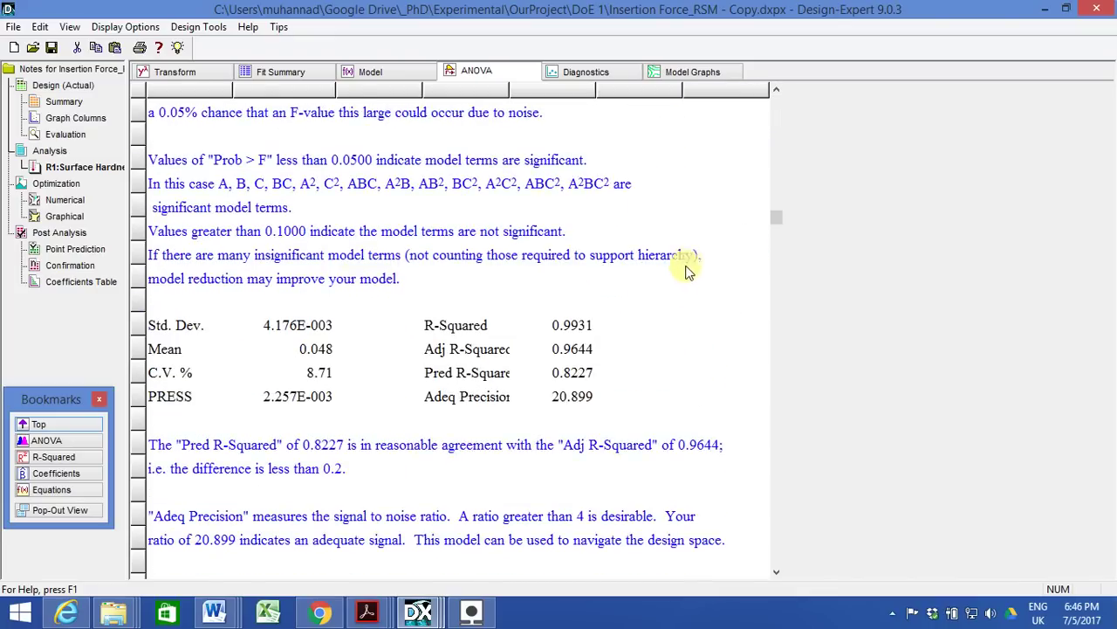
scroll(689, 288, "up", 13)
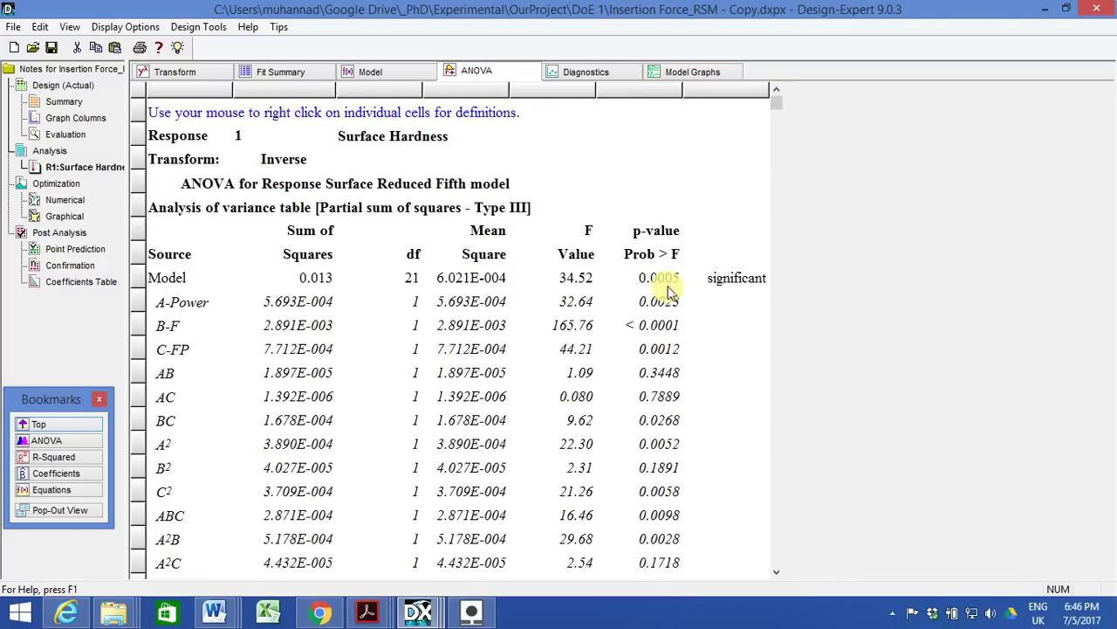
- Examine the R-squared statistics, the adequate precision and the coefficient estimates in the ANOVA report
scroll(668, 336, "down", 9)
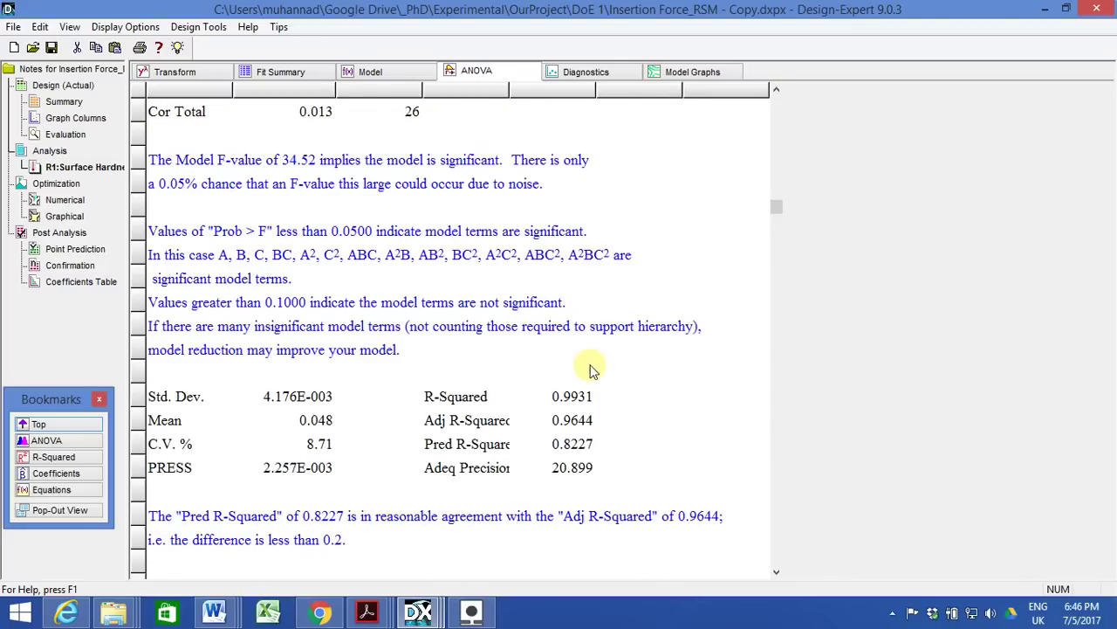
scroll(576, 349, "down", 3)
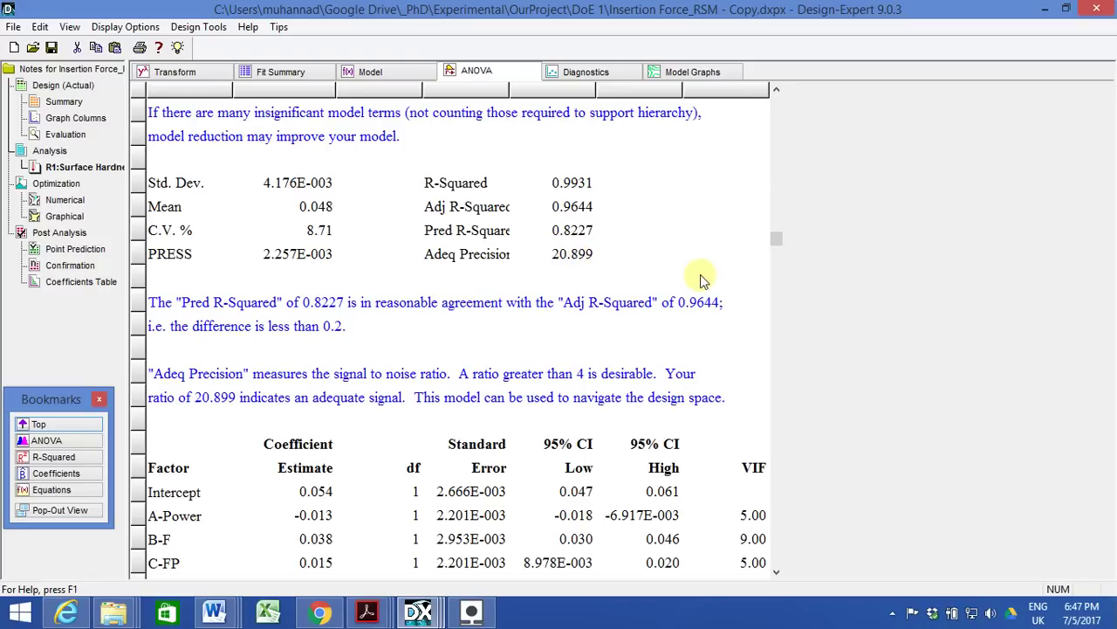
left_click(733, 224)
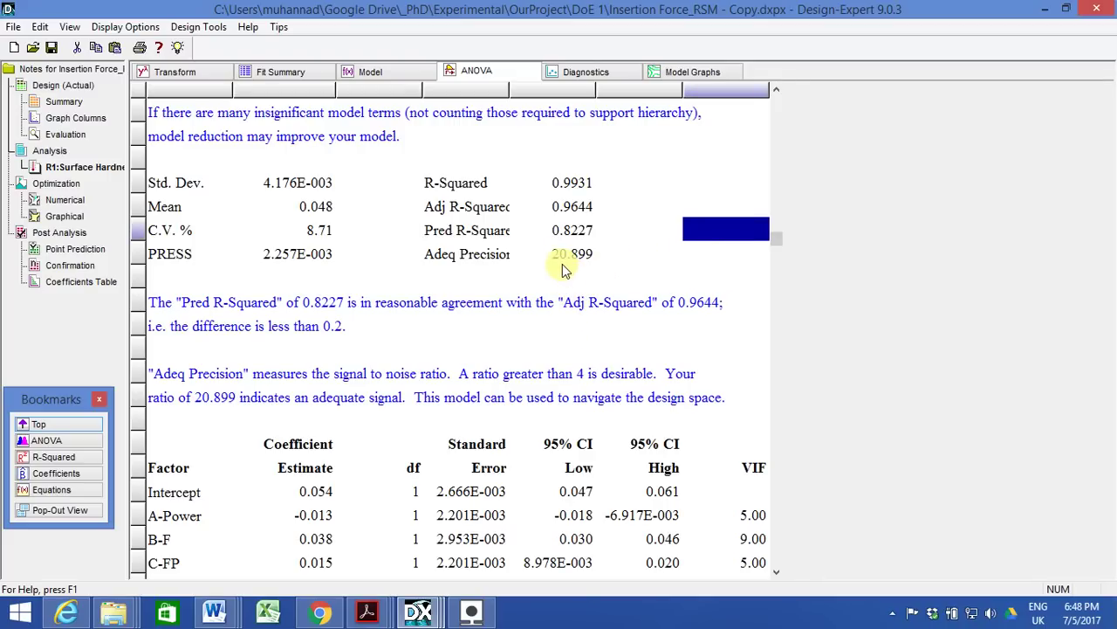
scroll(566, 325, "down", 3)
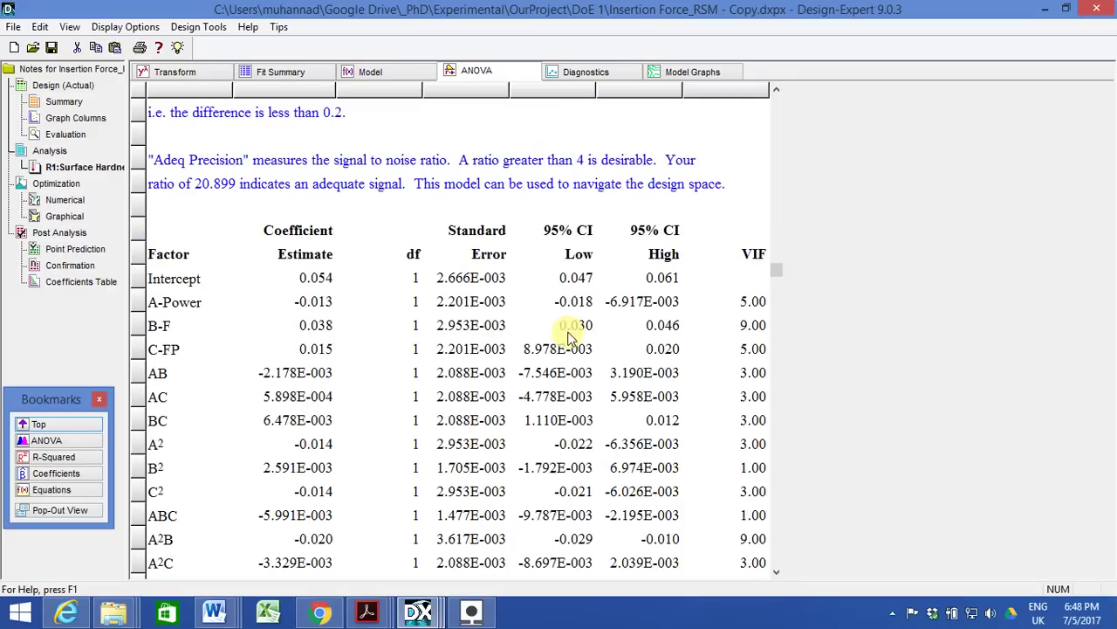
- Read the final Surface Hardness equations in terms of coded factors and of actual factors
scroll(565, 323, "down", 10)
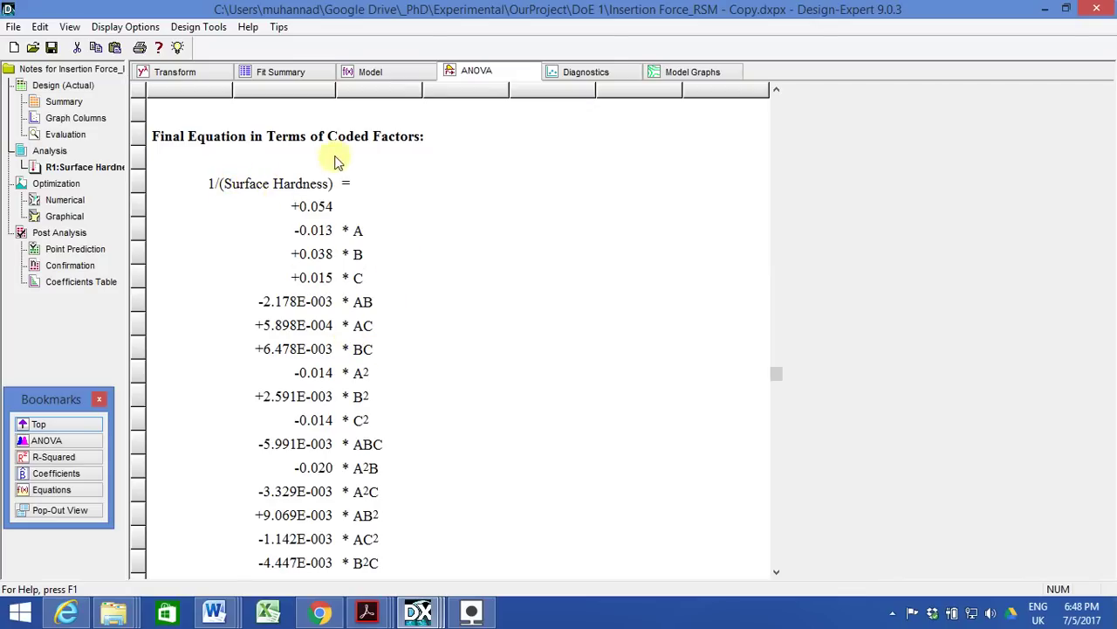
scroll(340, 179, "down", 2)
scroll(340, 182, "down", 1)
scroll(336, 170, "up", 1)
scroll(354, 218, "down", 7)
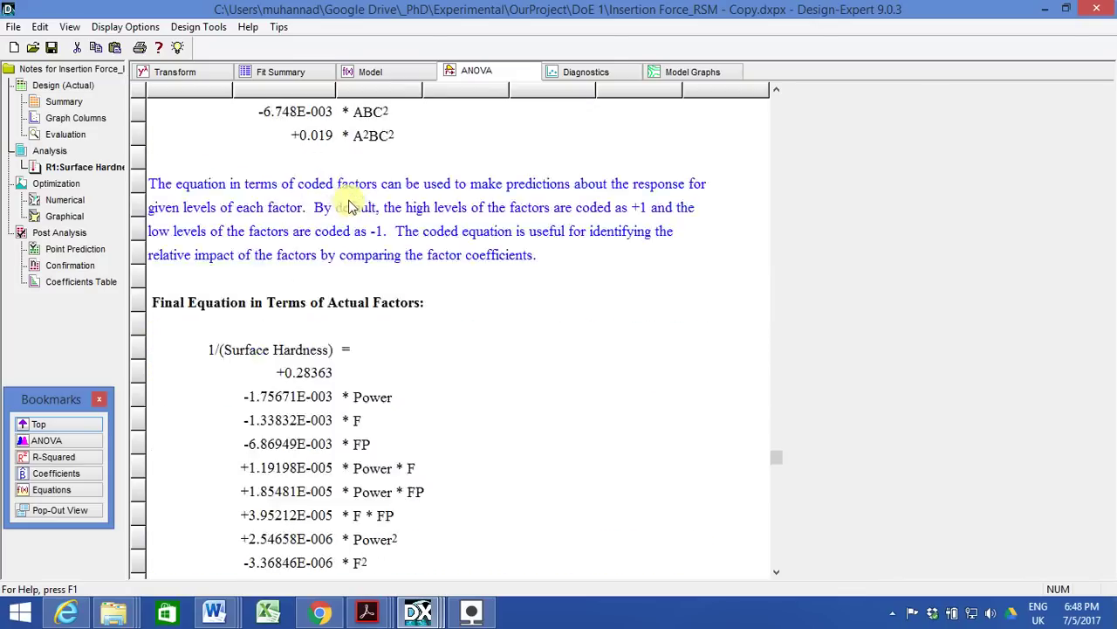
scroll(410, 310, "down", 1)
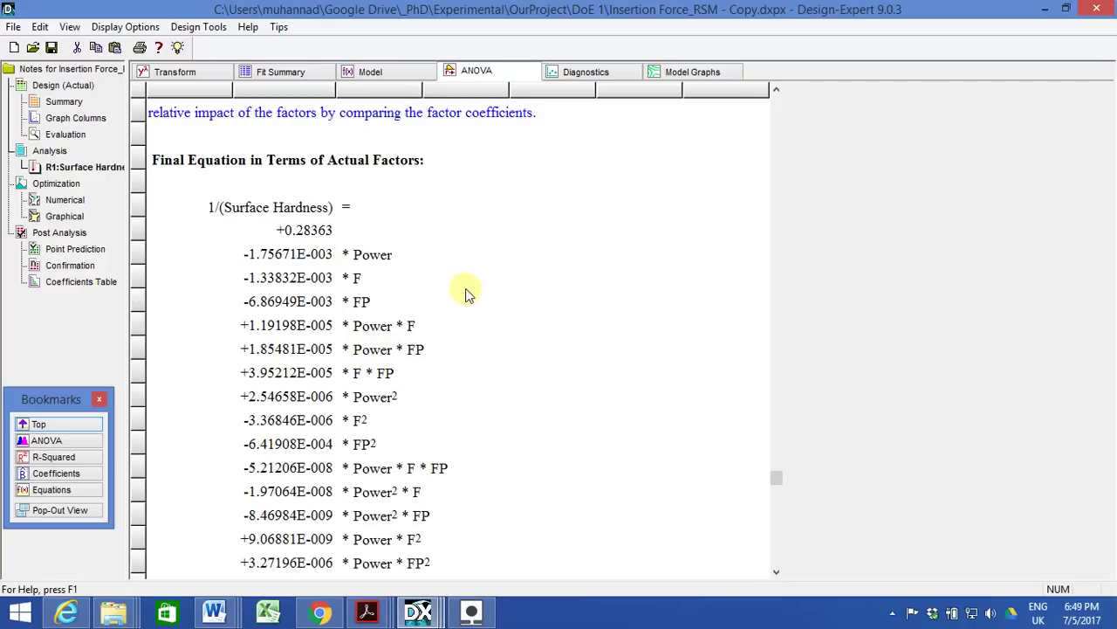
scroll(463, 297, "down", 4)
scroll(481, 305, "up", 4)
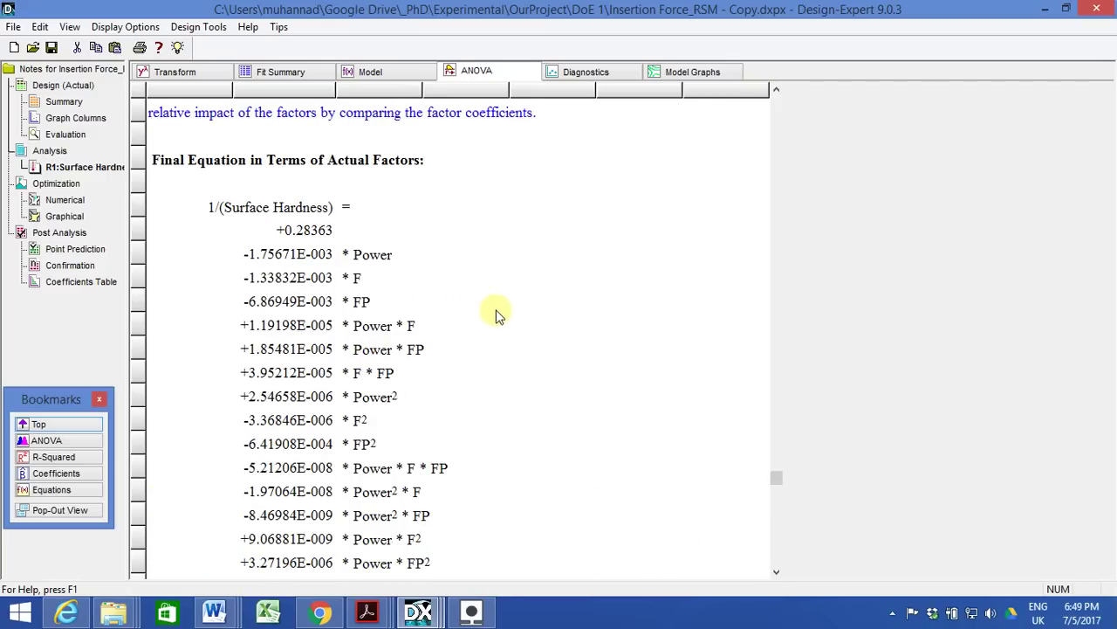
- Go back over the coefficient table and coded equation, returning to the final equation in terms of actual factors
scroll(509, 317, "up", 15)
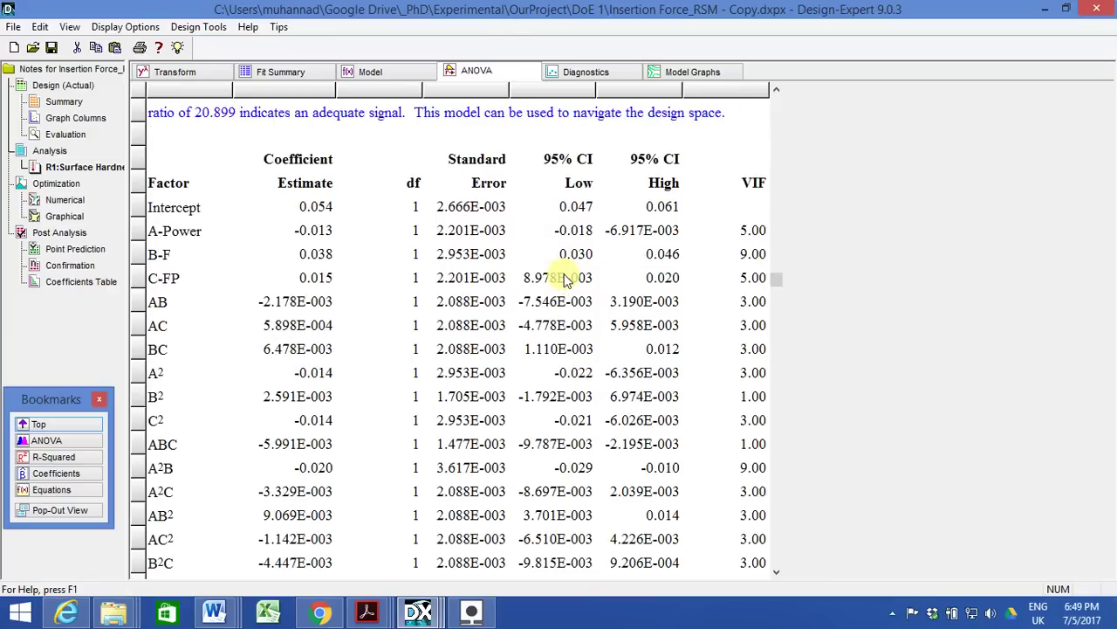
scroll(563, 277, "up", 8)
scroll(563, 305, "down", 20)
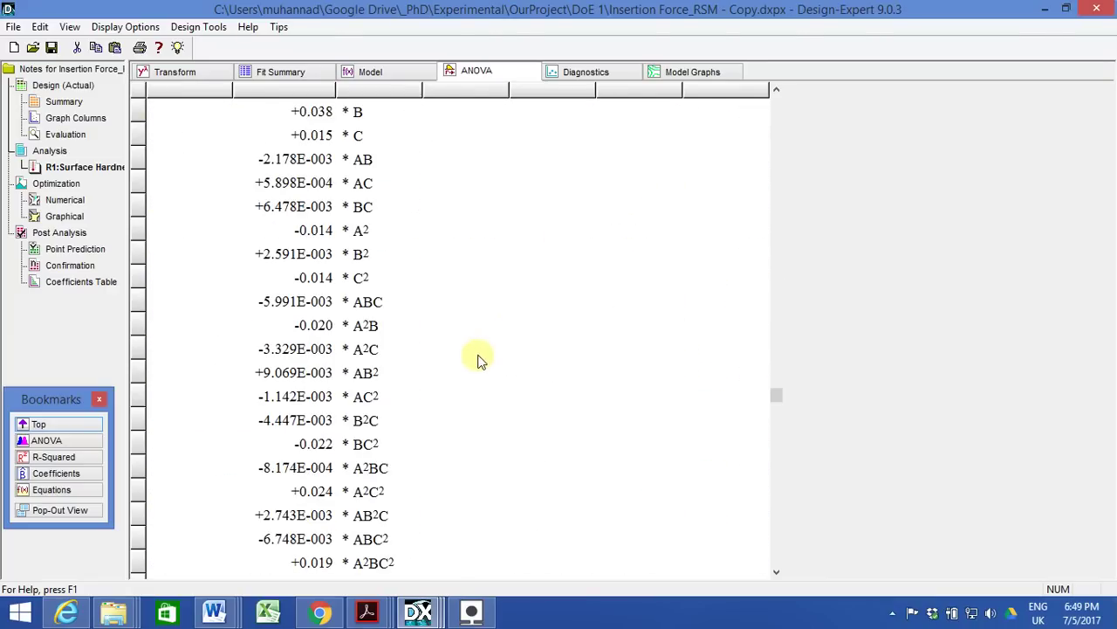
scroll(462, 344, "up", 2)
scroll(471, 335, "down", 6)
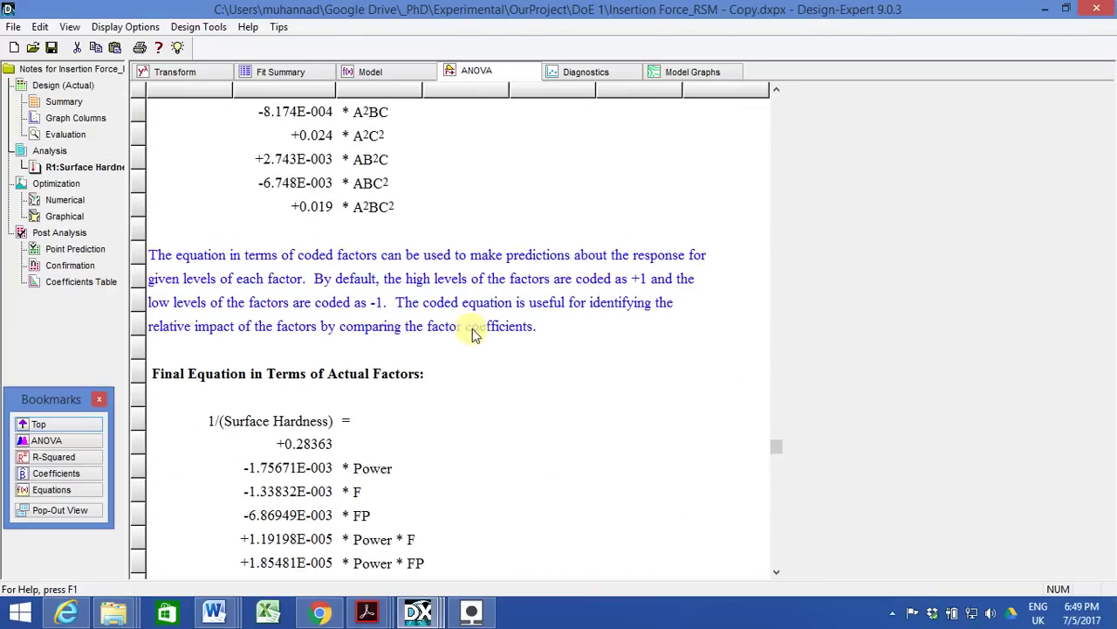
scroll(471, 334, "down", 3)
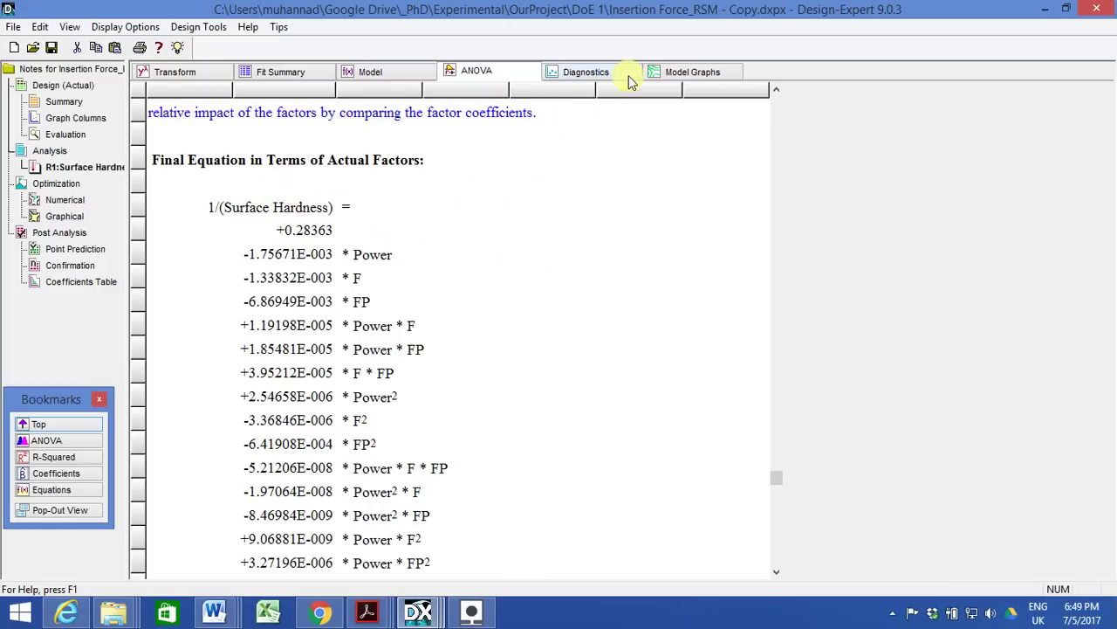
- Open the Surface Hardness diagnostics to examine the normal plot of residuals
left_click(594, 75)
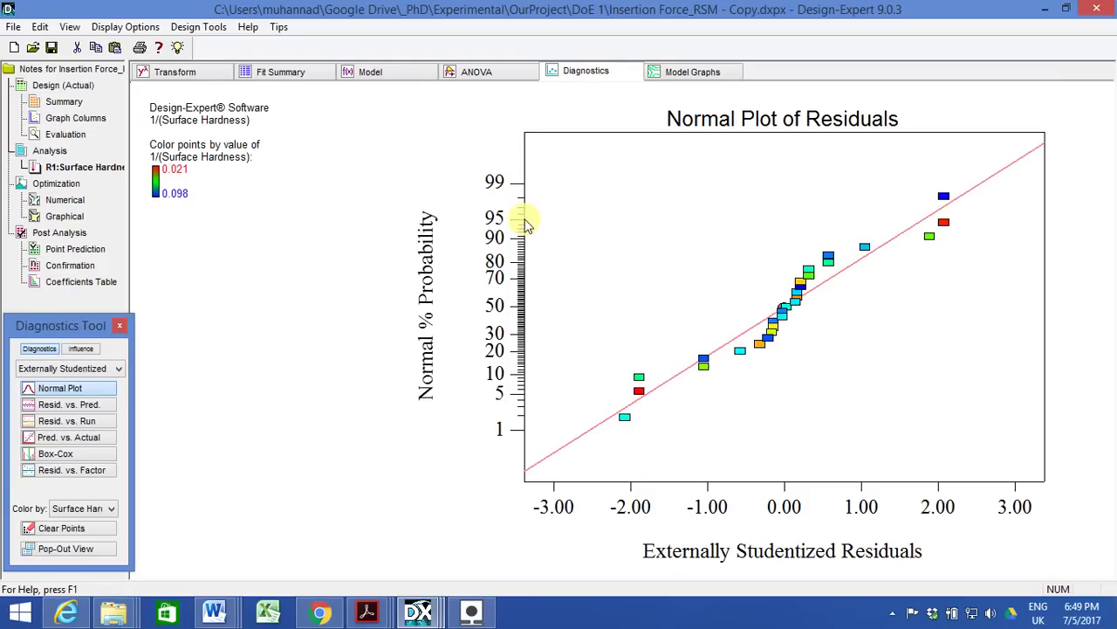
- View the predicted versus actual plot, check it against the final equation in the ANOVA report, and view the Box-Cox plot
left_click(74, 439)
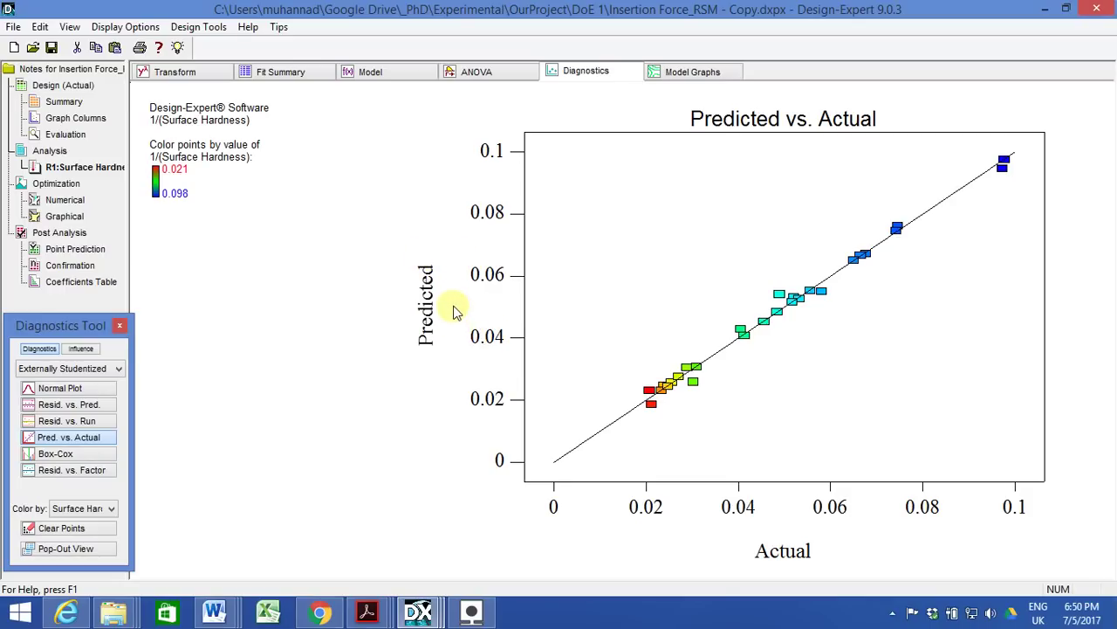
left_click(477, 73)
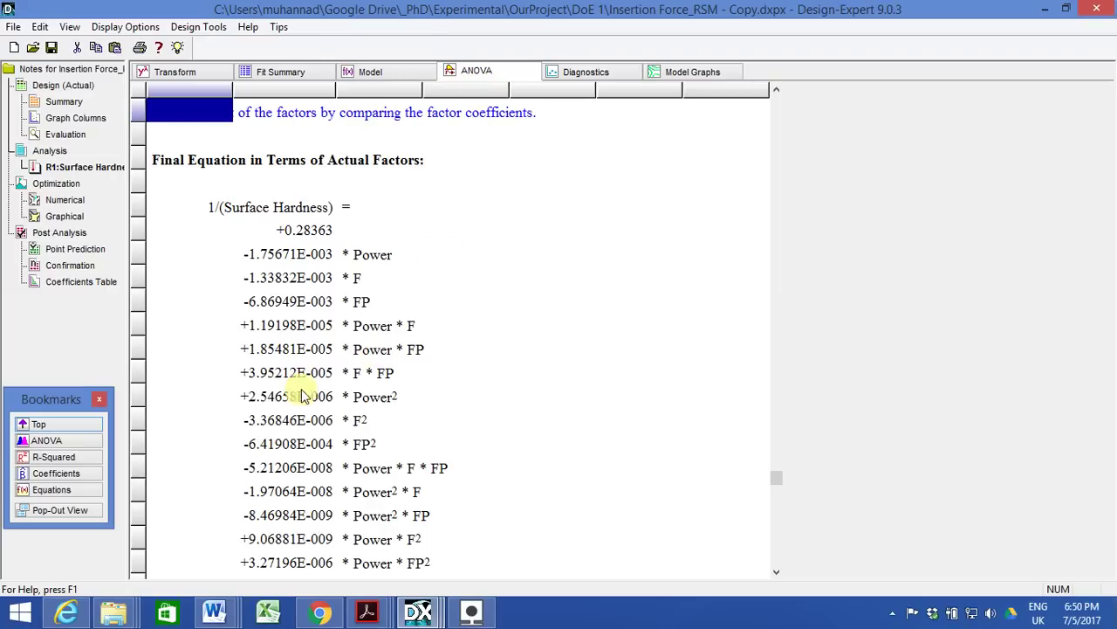
left_click(601, 77)
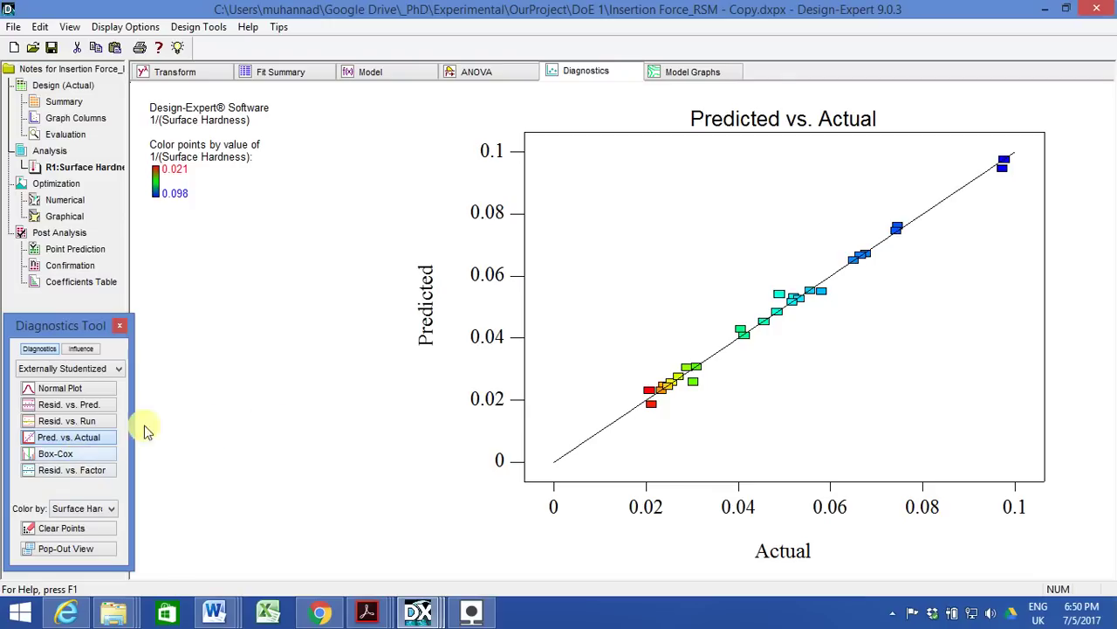
left_click(55, 454)
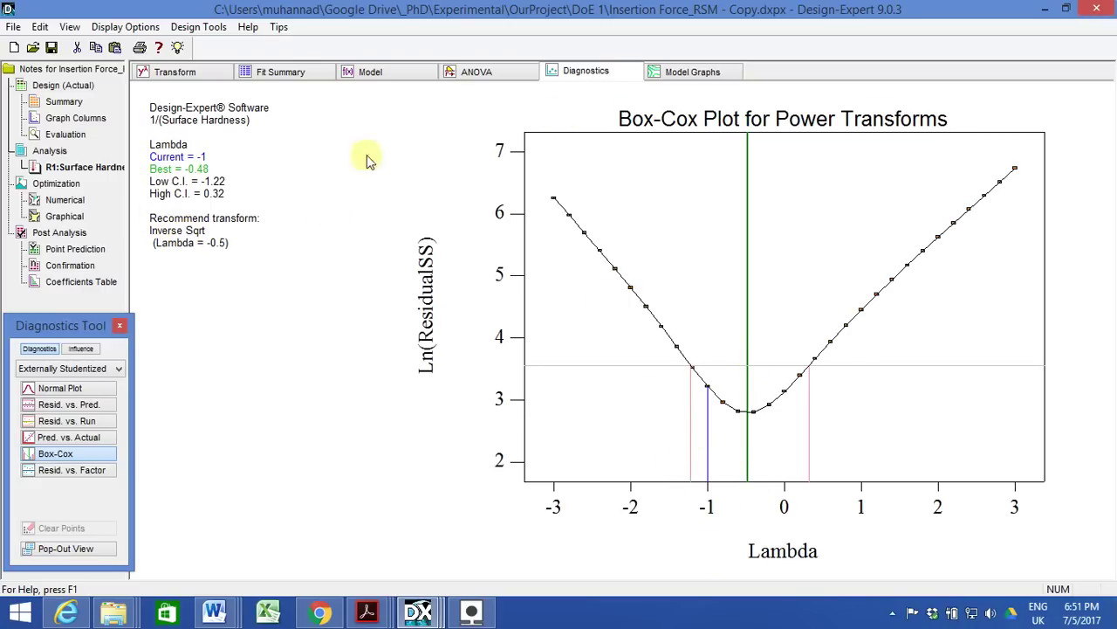
- Go back over the ANOVA report, reviewing the R-squared statistics and the p-values of the model terms
left_click(476, 73)
scroll(482, 323, "up", 5)
scroll(485, 319, "up", 15)
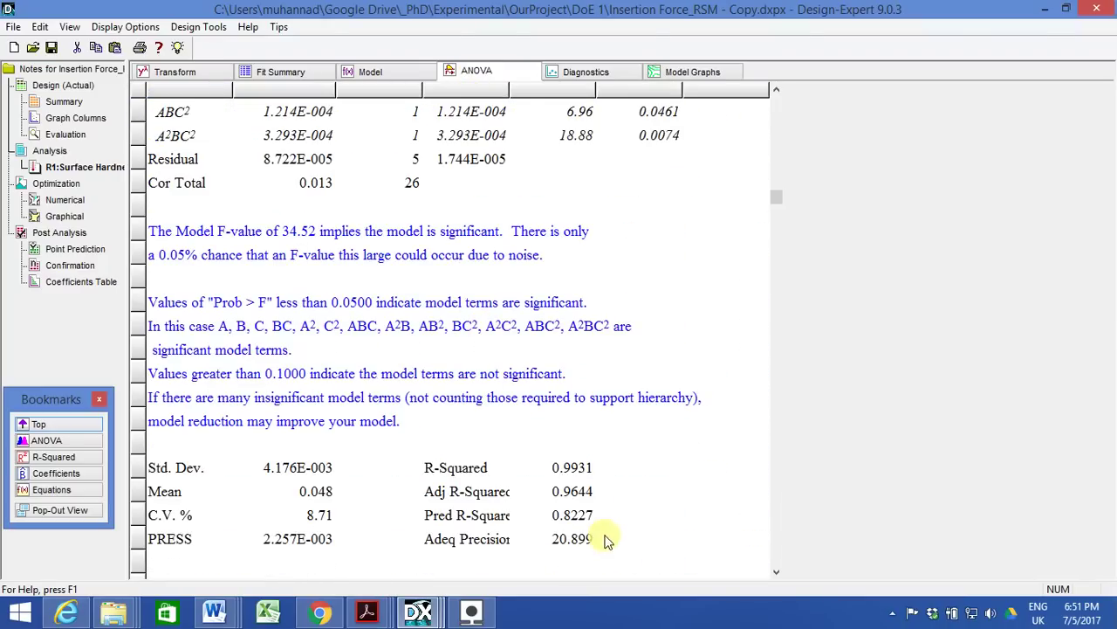
scroll(531, 531, "down", 2)
scroll(574, 274, "up", 6)
scroll(574, 274, "up", 4)
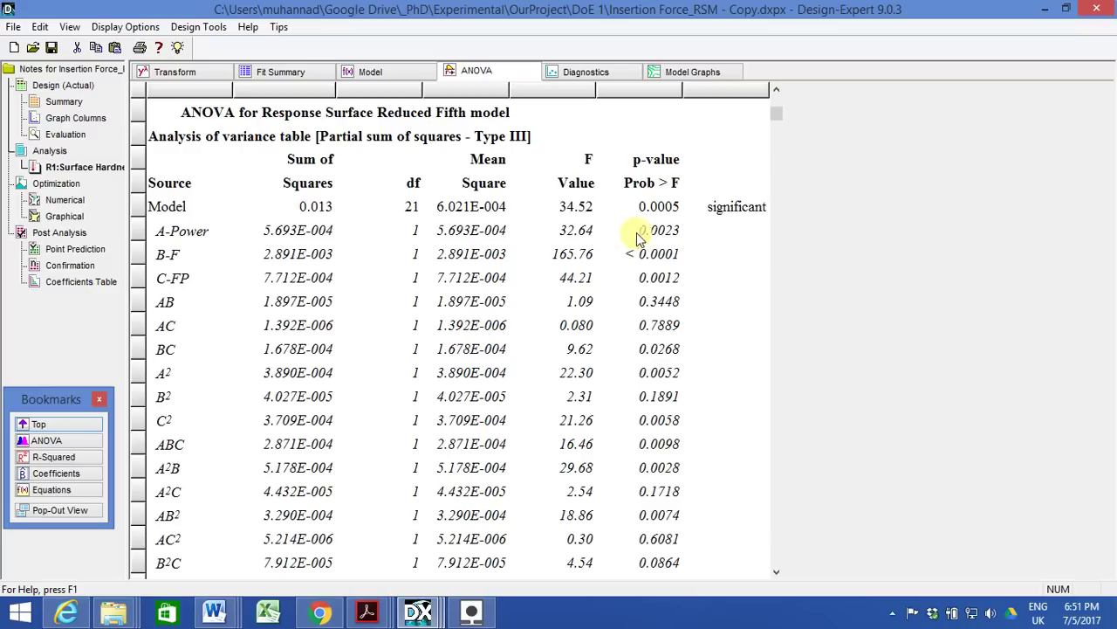
- Open the Surface Hardness model graphs and examine the contour plot's Power axis, F axis and title
left_click(674, 73)
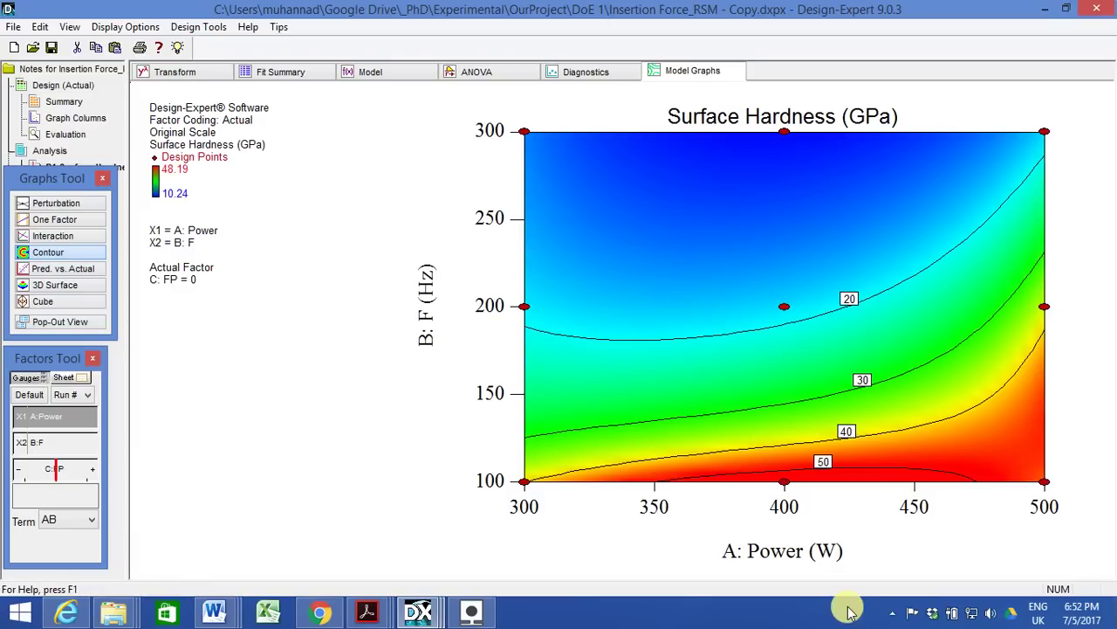
left_click(776, 554)
left_click(684, 572)
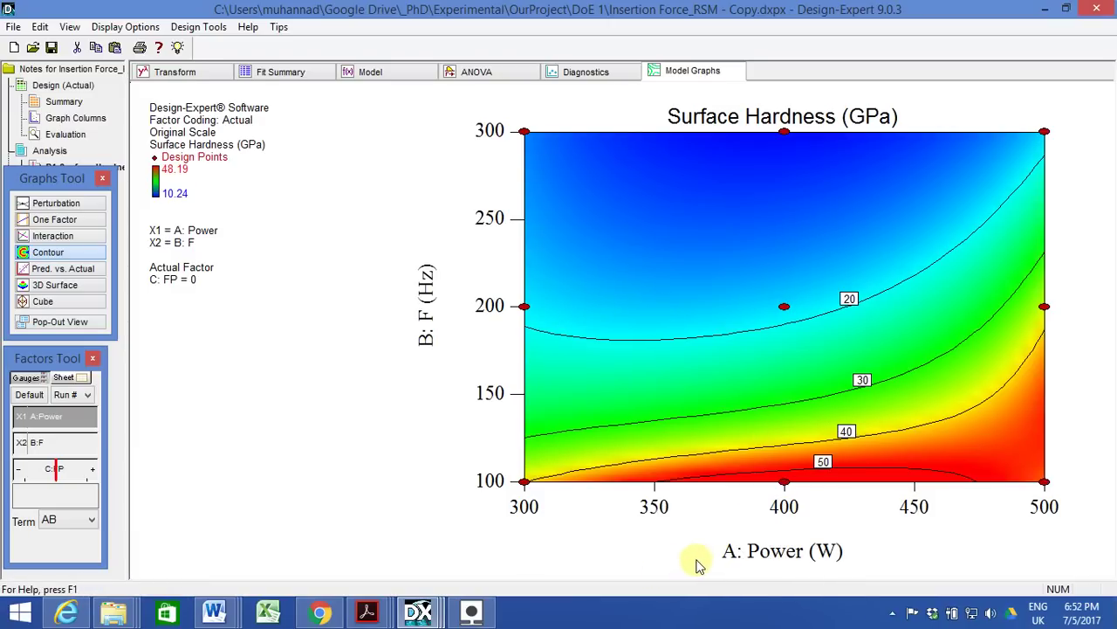
left_click(425, 324)
left_click(420, 380)
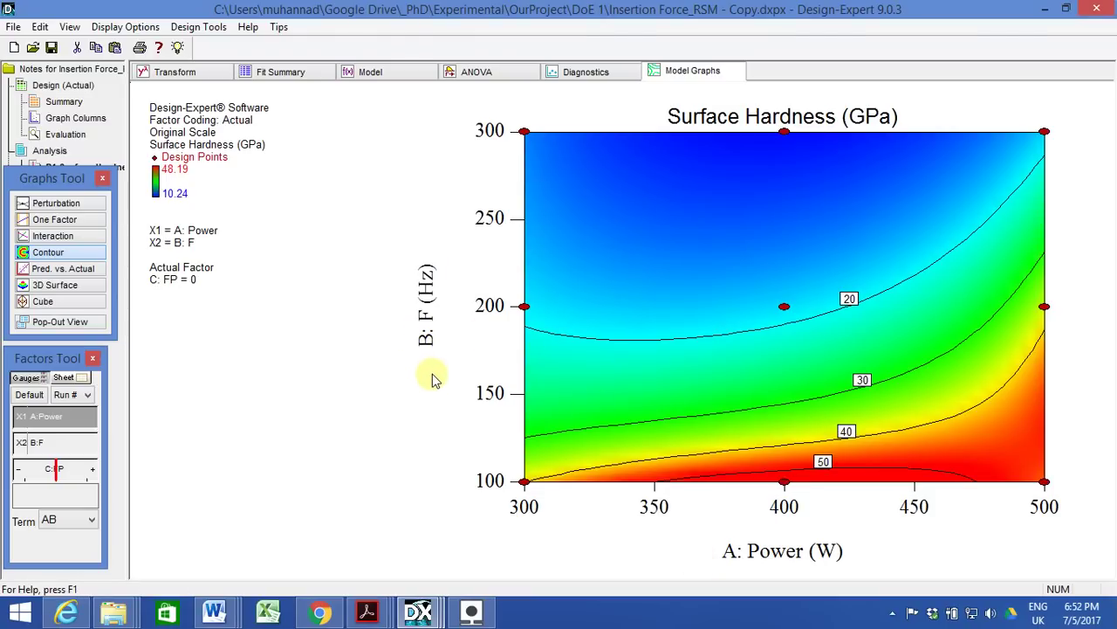
left_click(427, 327)
left_click(824, 108)
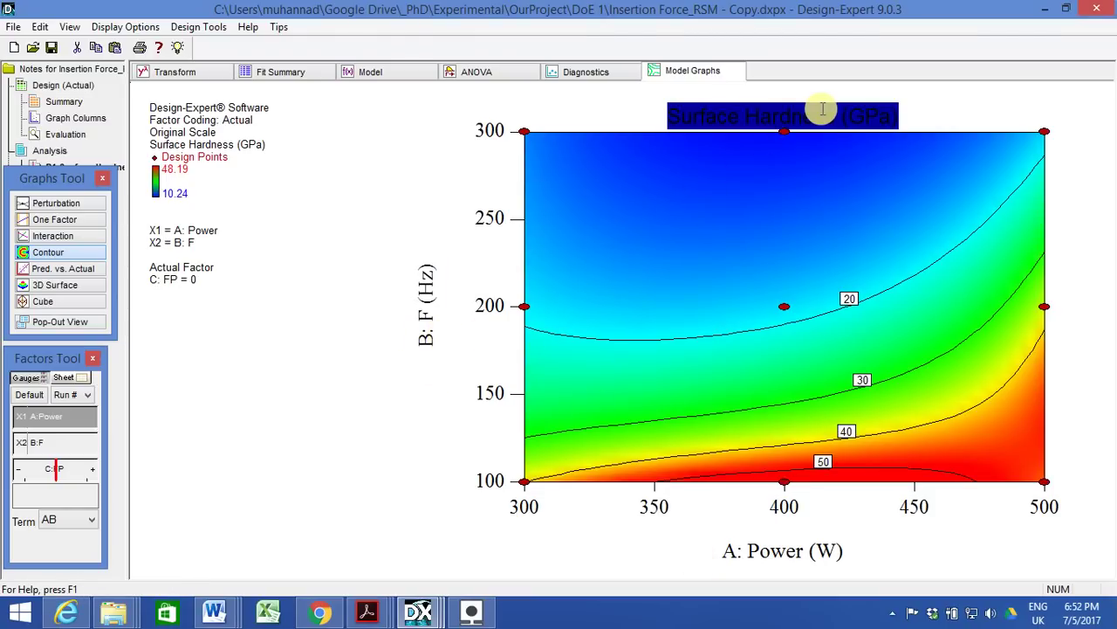
left_click(834, 132)
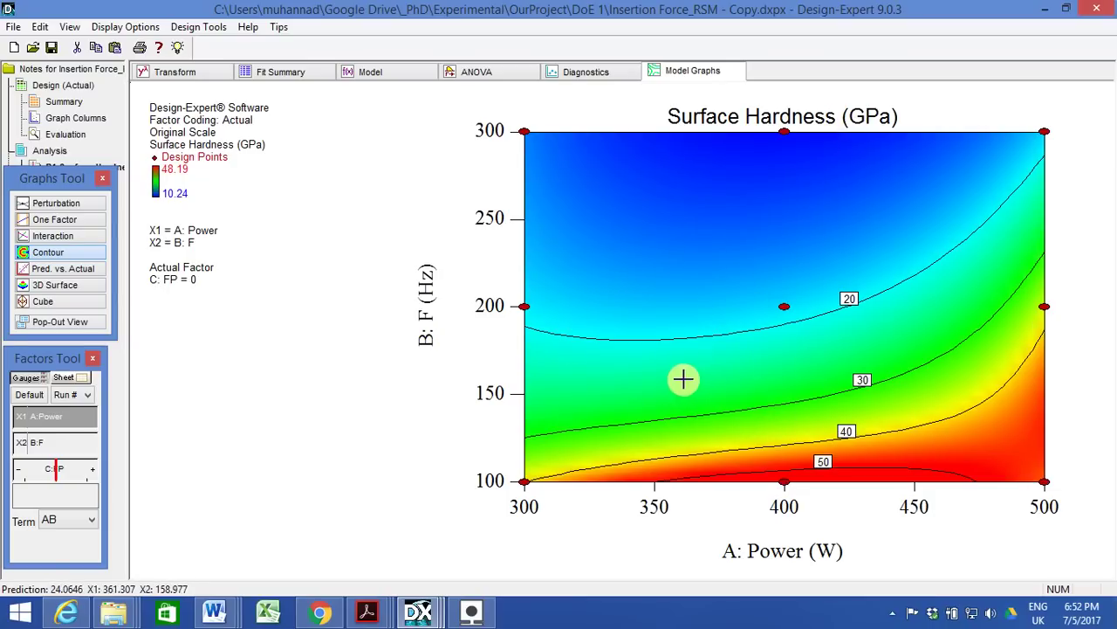
- Display the 3D surface of Surface Hardness over Power and F, and rotate it to examine its shape from several angles
left_click(61, 283)
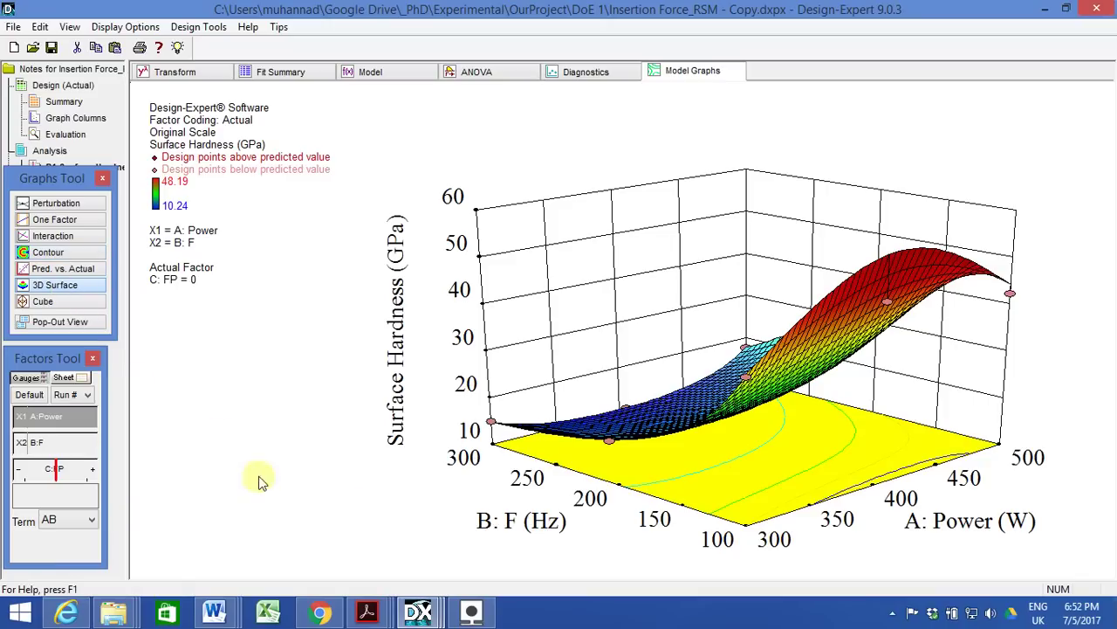
left_click_drag(597, 460, 626, 522)
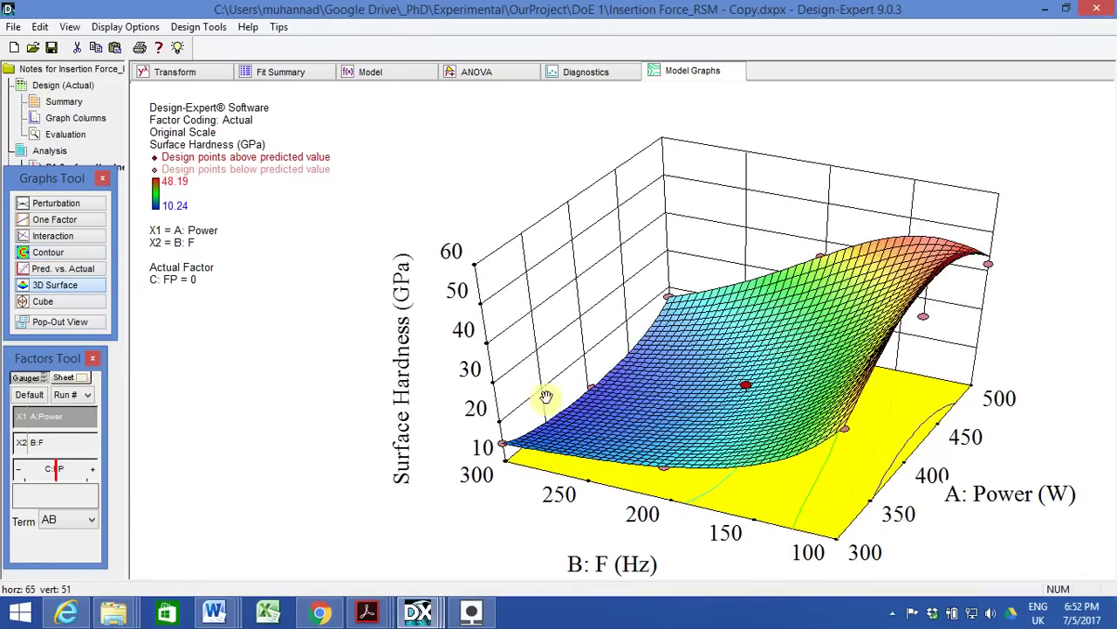
left_click_drag(541, 397, 546, 382)
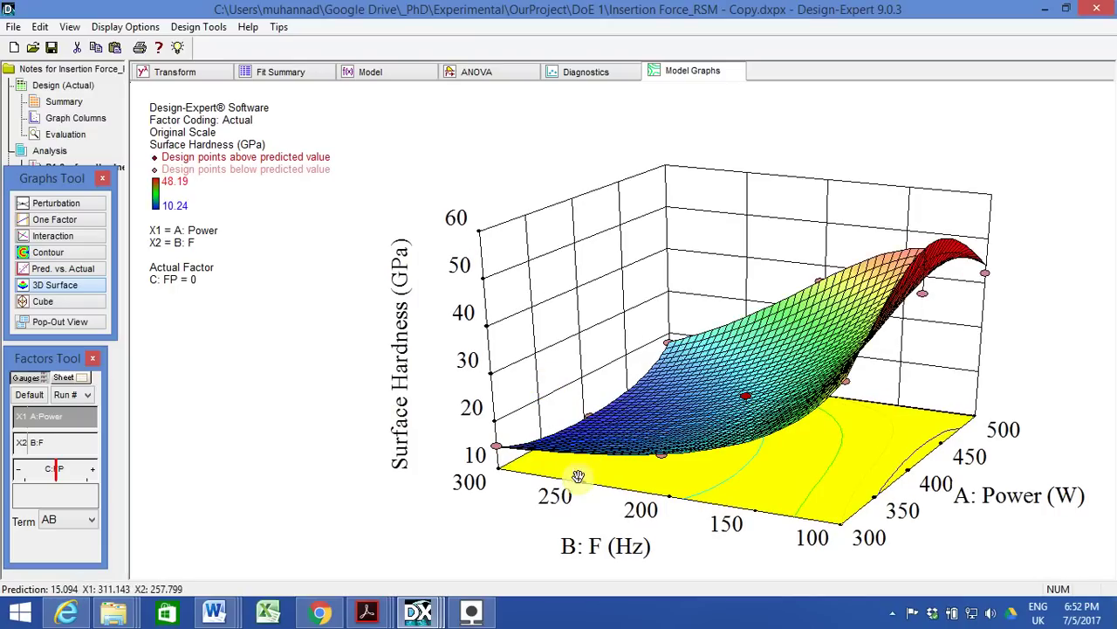
mouse_move(584, 469)
left_mouse_down()
mouse_move(576, 482)
mouse_move(586, 476)
mouse_move(509, 492)
mouse_move(587, 430)
mouse_move(581, 451)
left_mouse_up()
mouse_move(598, 450)
left_mouse_down()
mouse_move(585, 447)
mouse_move(629, 392)
mouse_move(606, 464)
mouse_move(598, 435)
left_mouse_up()
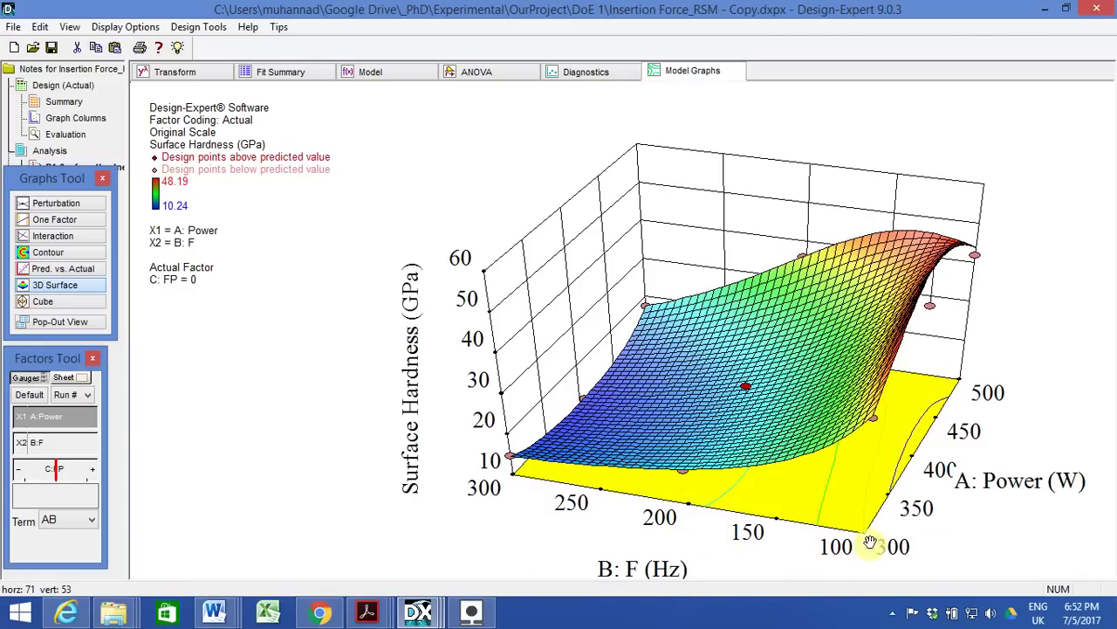
left_click_drag(679, 417, 689, 497)
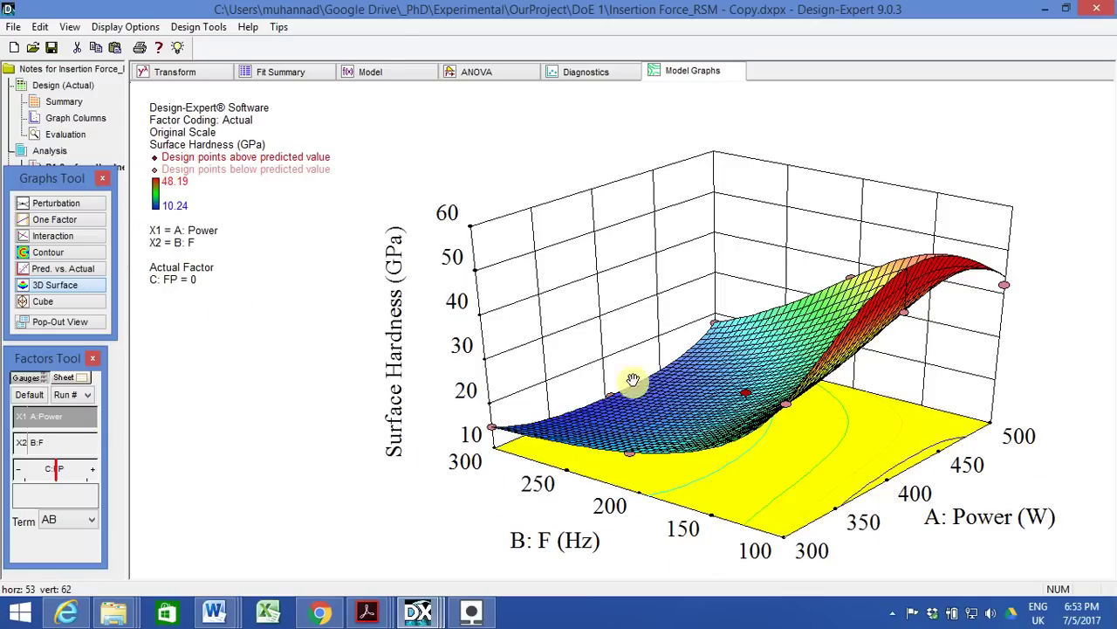
left_click_drag(626, 444, 617, 499)
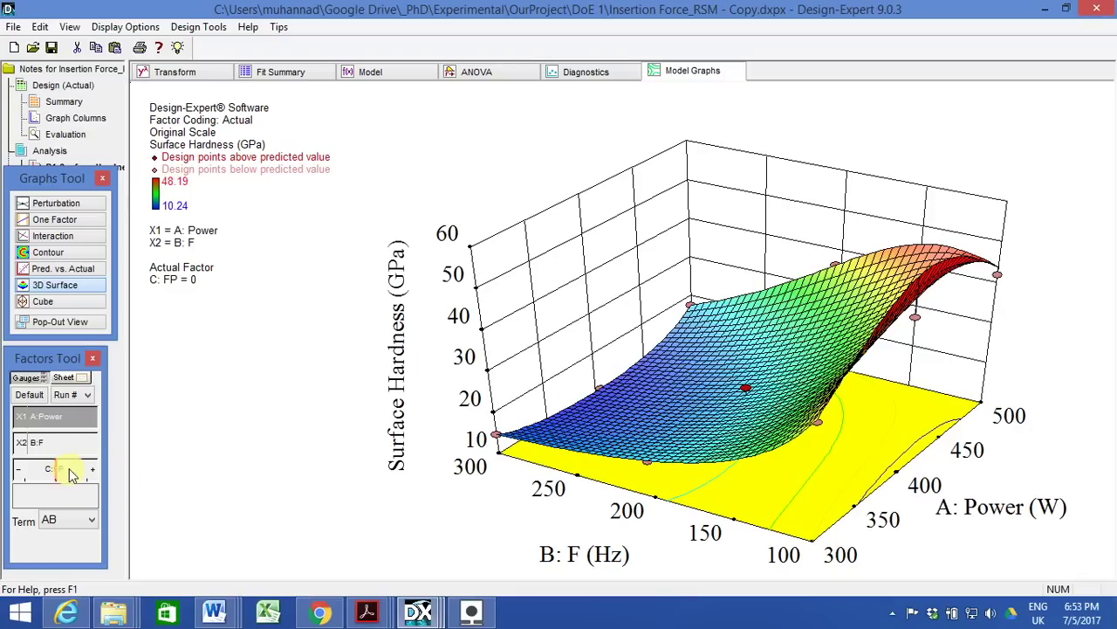
- Compare the 3D surface with factor C (FP) set to -20, 0 and 20
left_click_drag(55, 469, 11, 477)
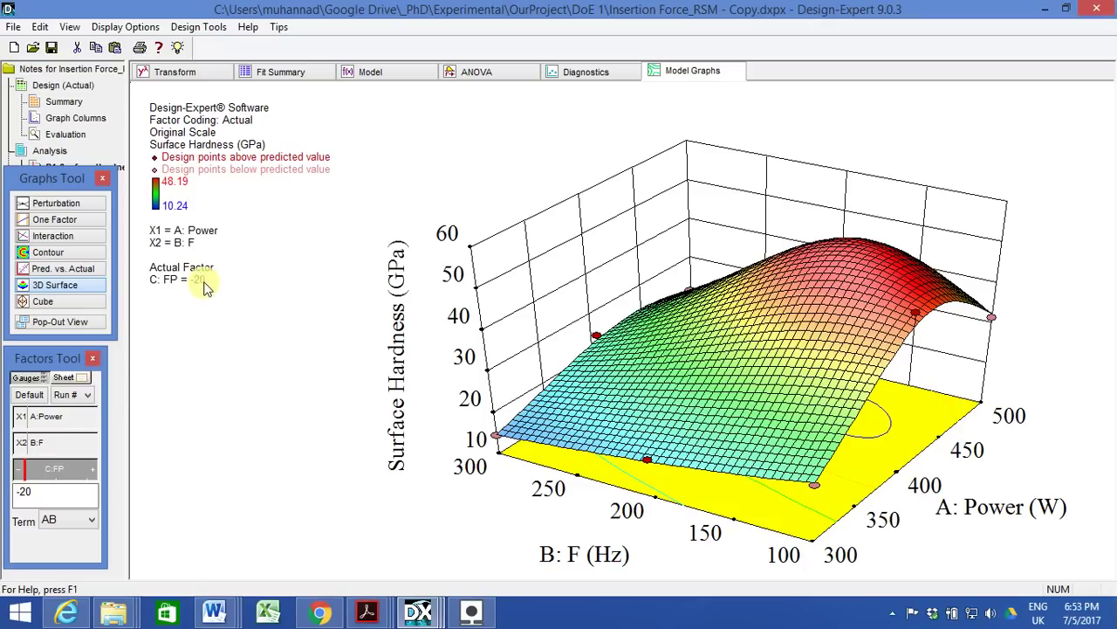
left_click_drag(24, 467, 57, 468)
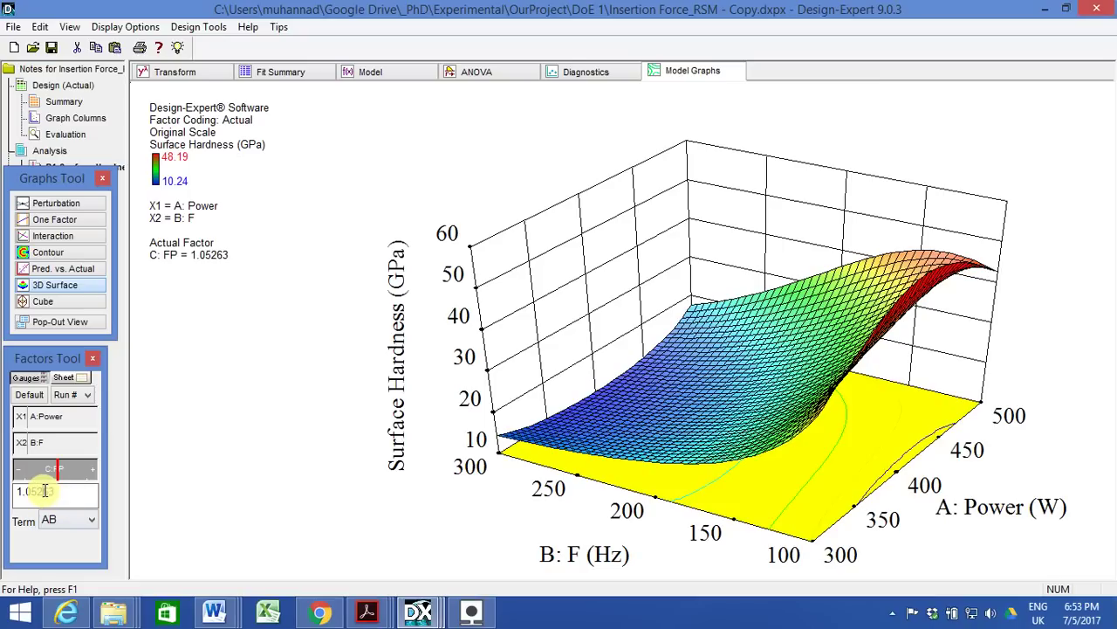
left_click_drag(51, 492, 17, 496)
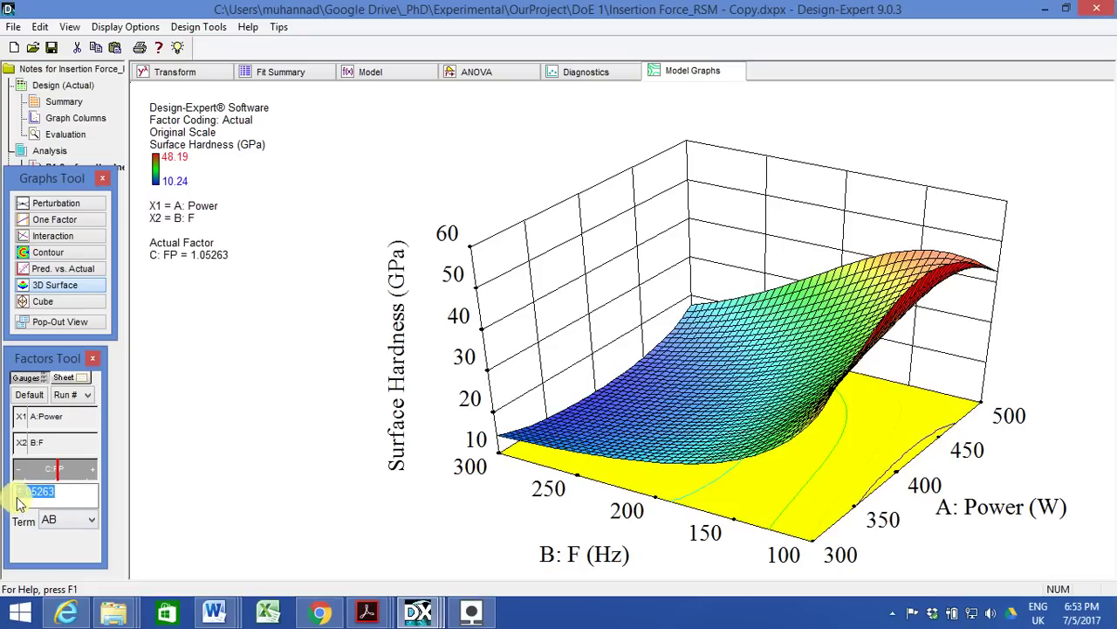
key("Return")
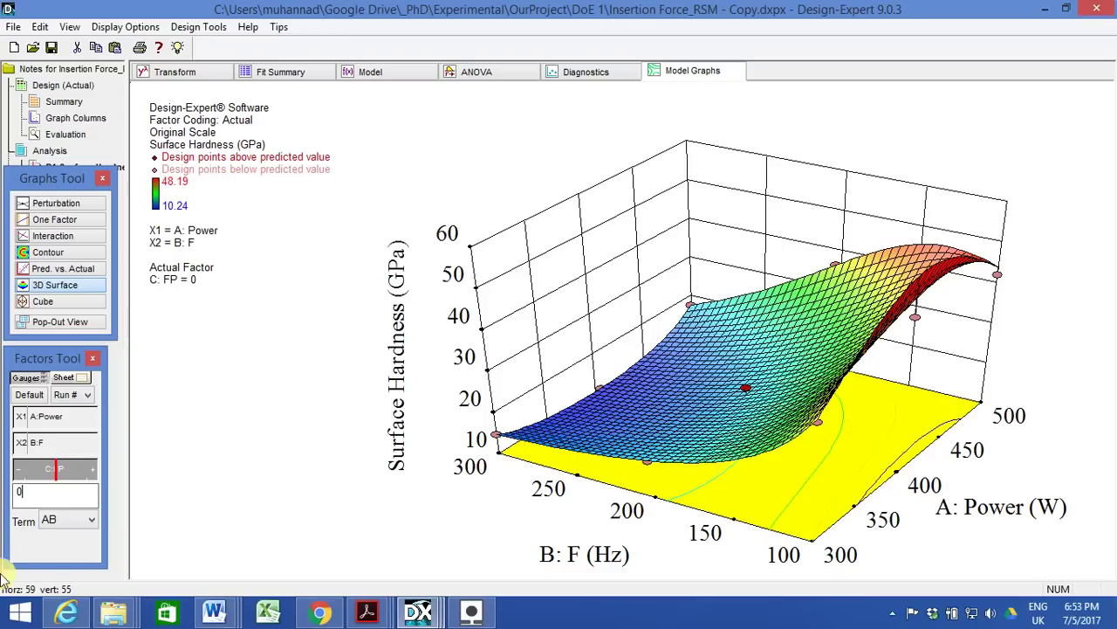
left_click_drag(56, 469, 94, 476)
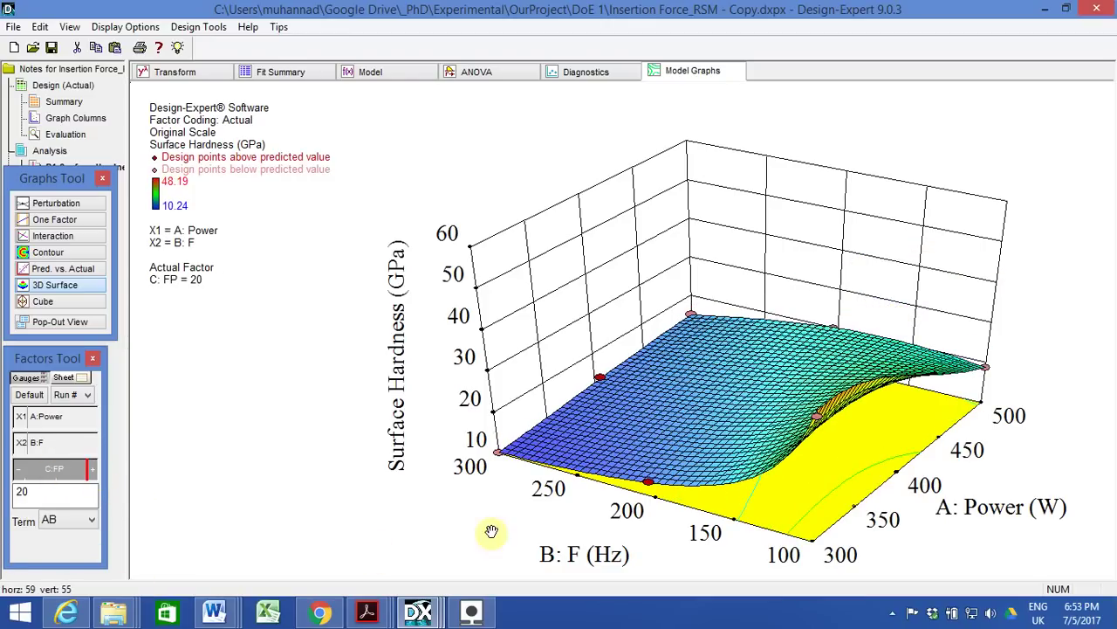
left_click_drag(568, 466, 579, 450)
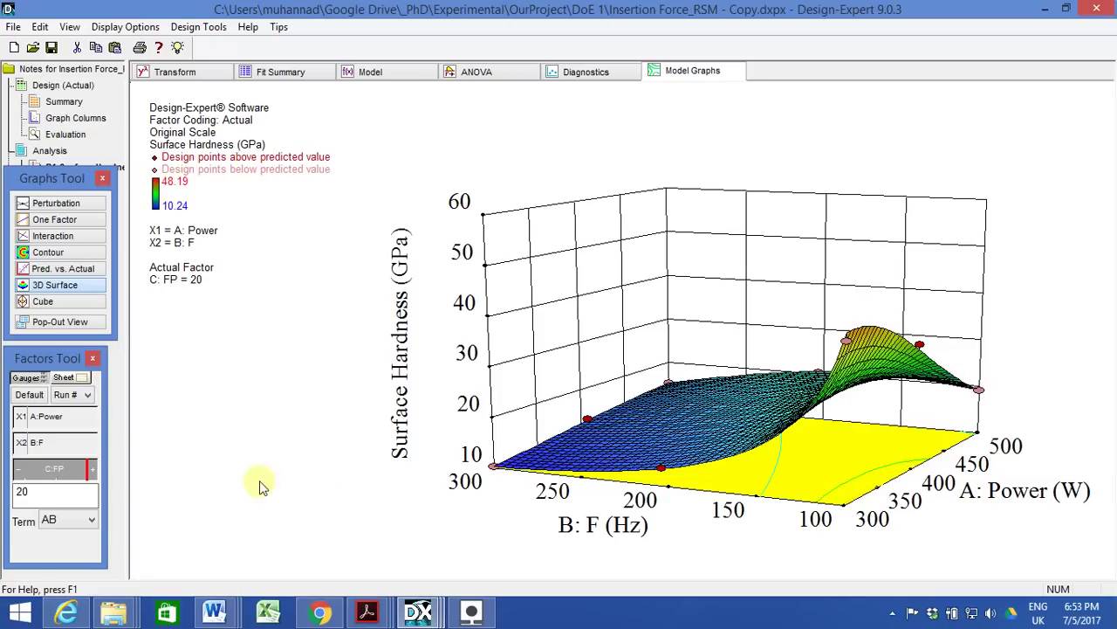
- Set factor C (FP) to -20 and rotate the 3D surface to inspect the region of highest Surface Hardness
left_click_drag(41, 493, 19, 528)
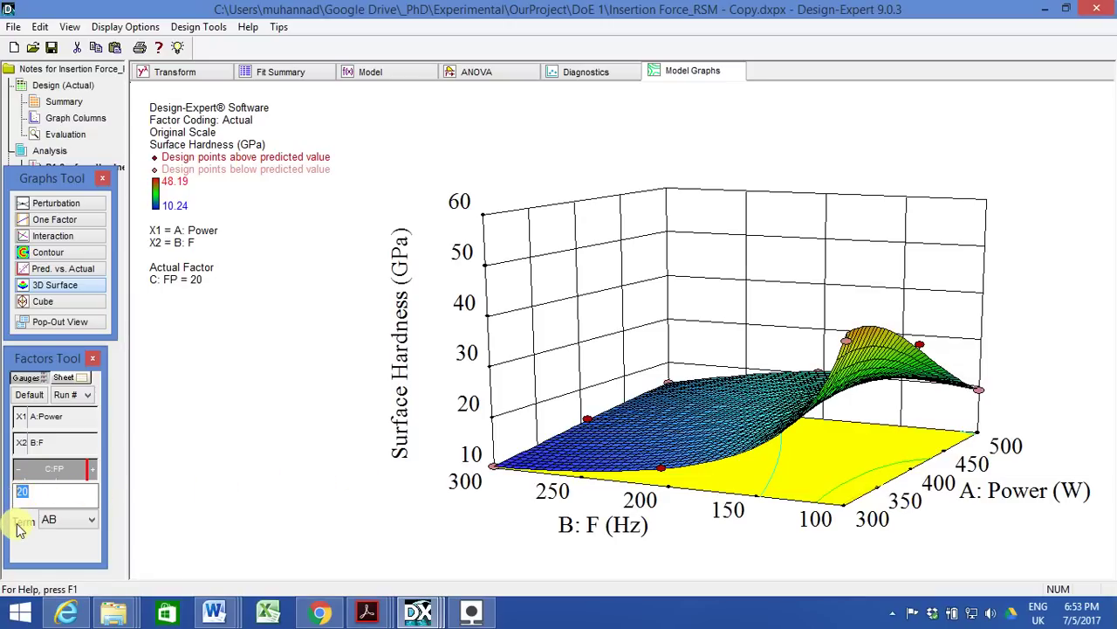
type("-20")
key("Return")
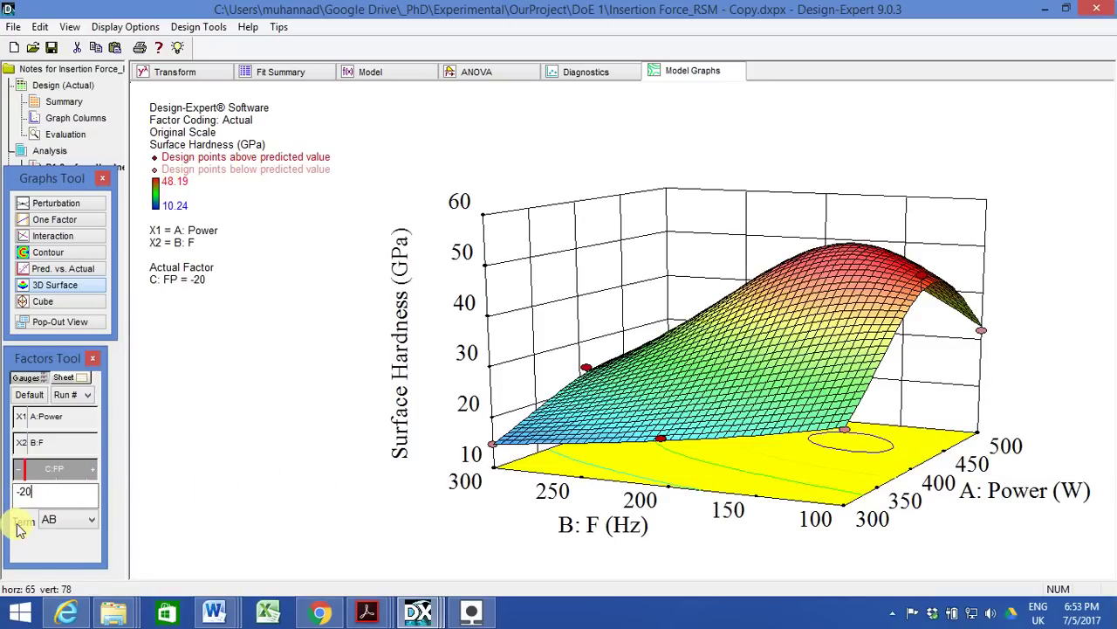
mouse_move(527, 424)
left_mouse_down()
mouse_move(466, 467)
mouse_move(528, 425)
left_mouse_up()
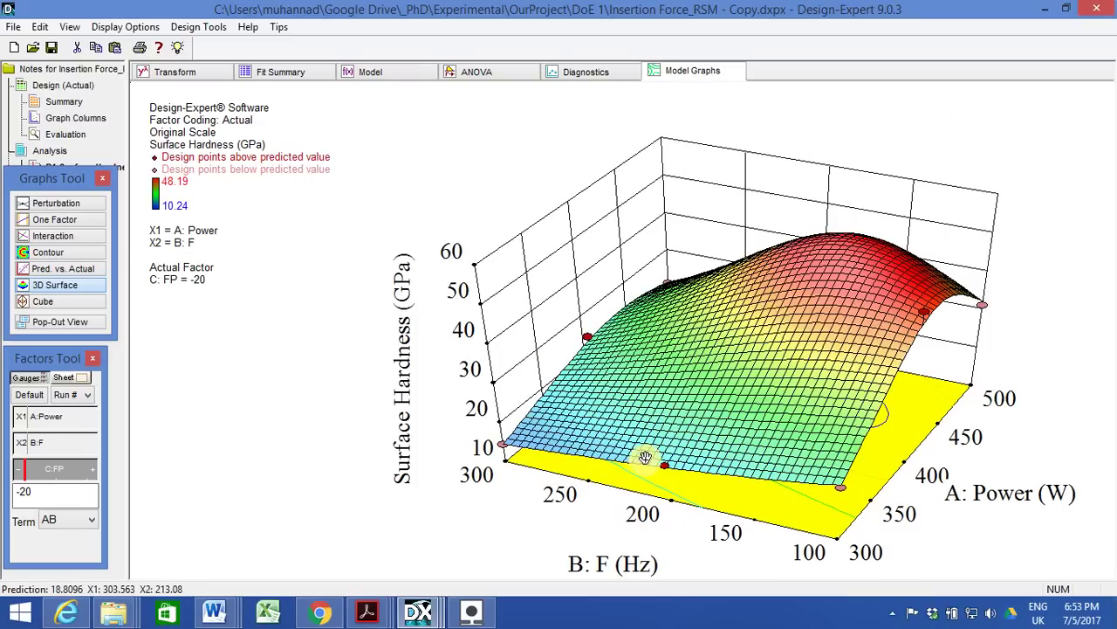
left_click_drag(620, 462, 162, 530)
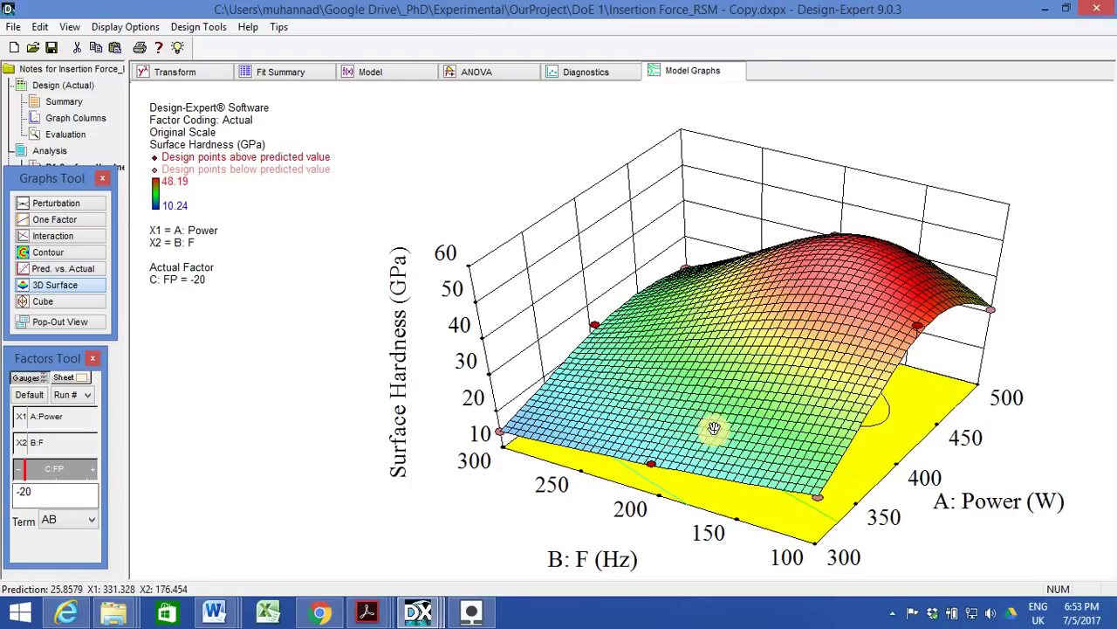
mouse_move(714, 428)
left_mouse_down()
mouse_move(617, 499)
mouse_move(623, 517)
left_mouse_up()
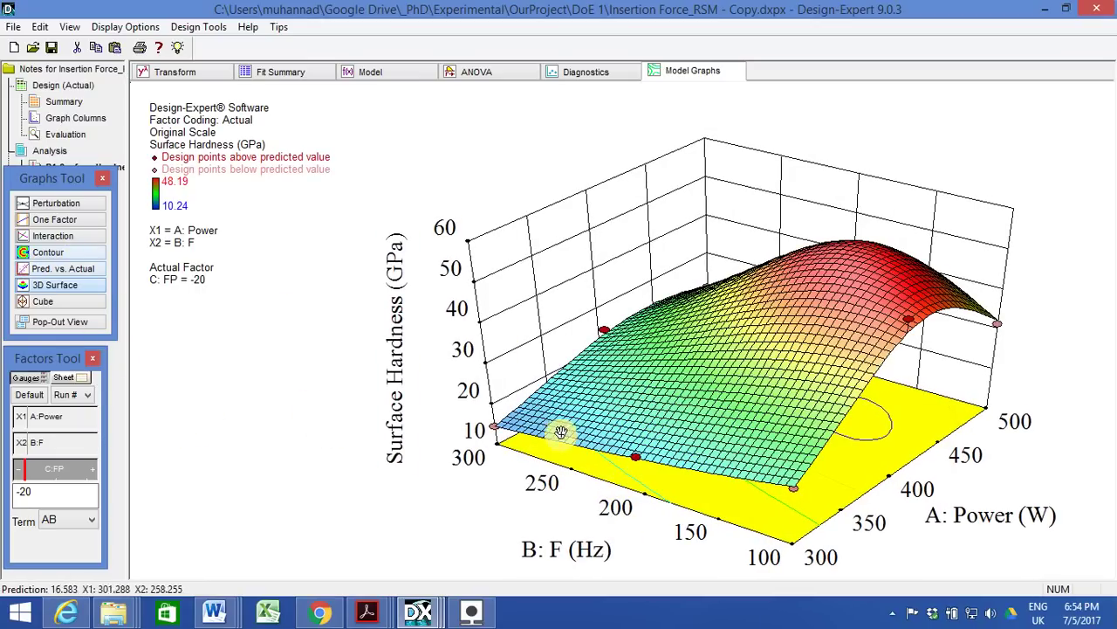
- Compare the contour plot with the 3D surface at FP = -20, examining the Power range around the hardness peak
left_click(48, 253)
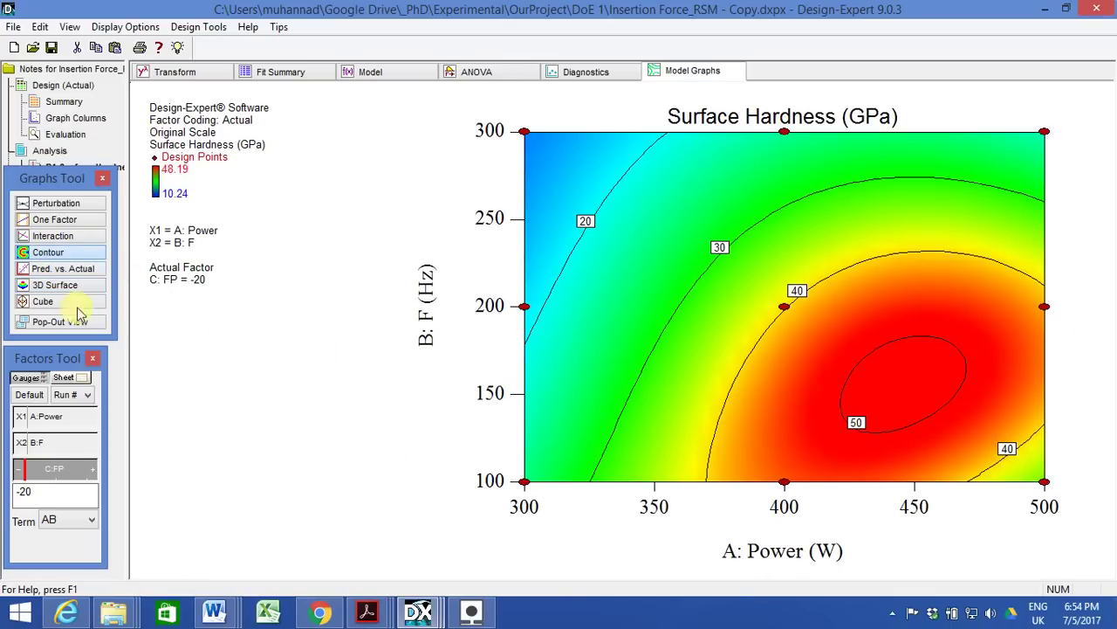
left_click(57, 285)
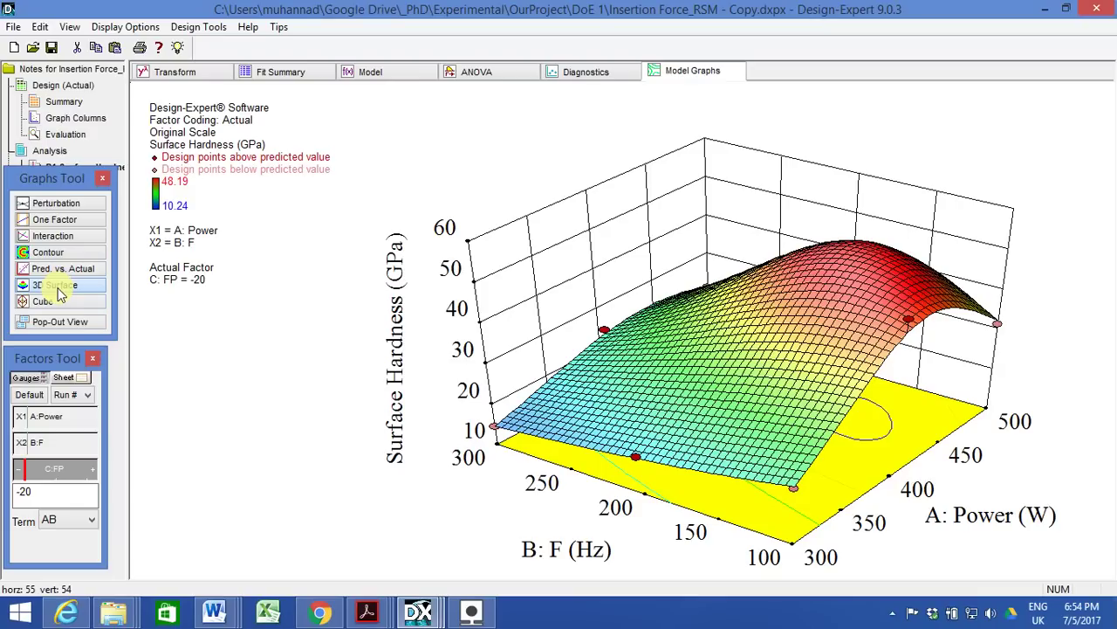
left_click(51, 253)
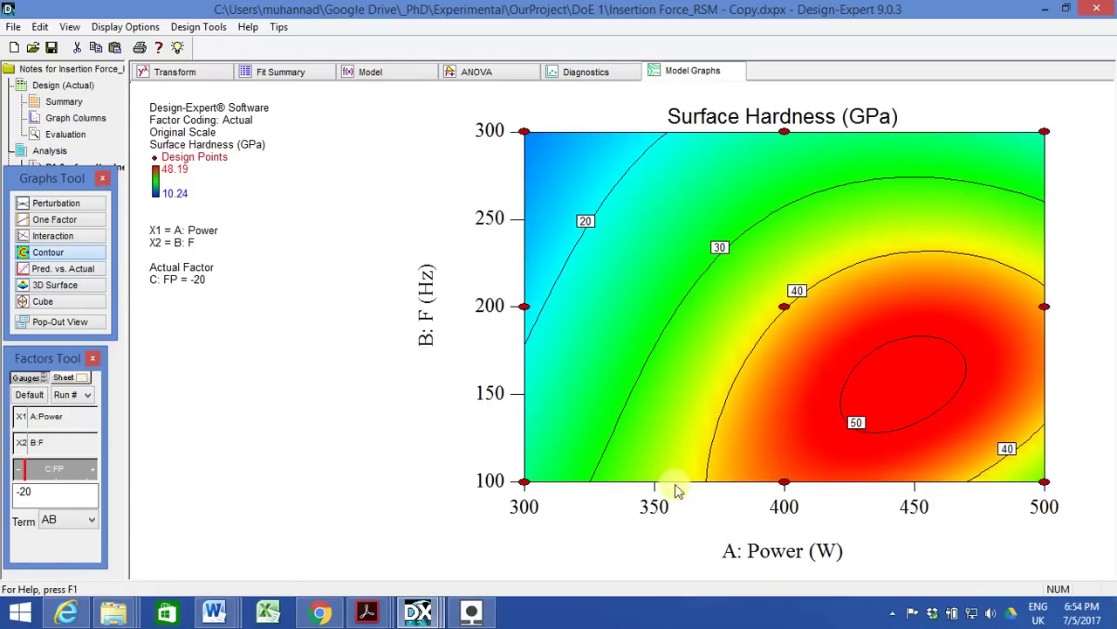
left_click_drag(973, 484, 909, 489)
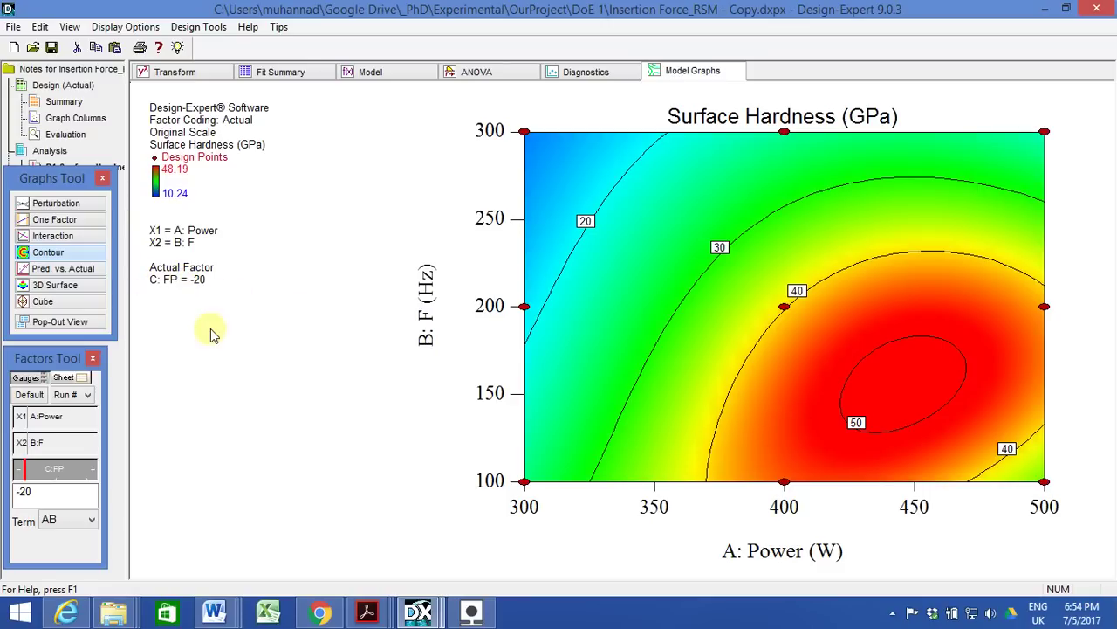
- Display the 3D surface of Surface Hardness at FP = -20 from a slightly rotated angle and open its graph preferences
left_click(72, 288)
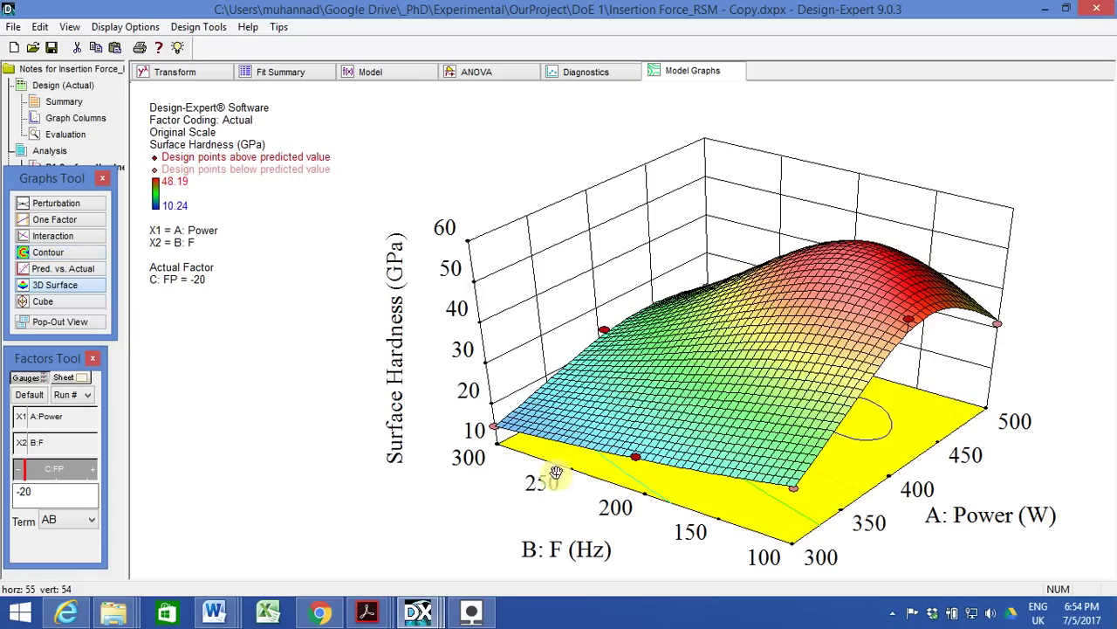
left_click_drag(668, 453, 663, 455)
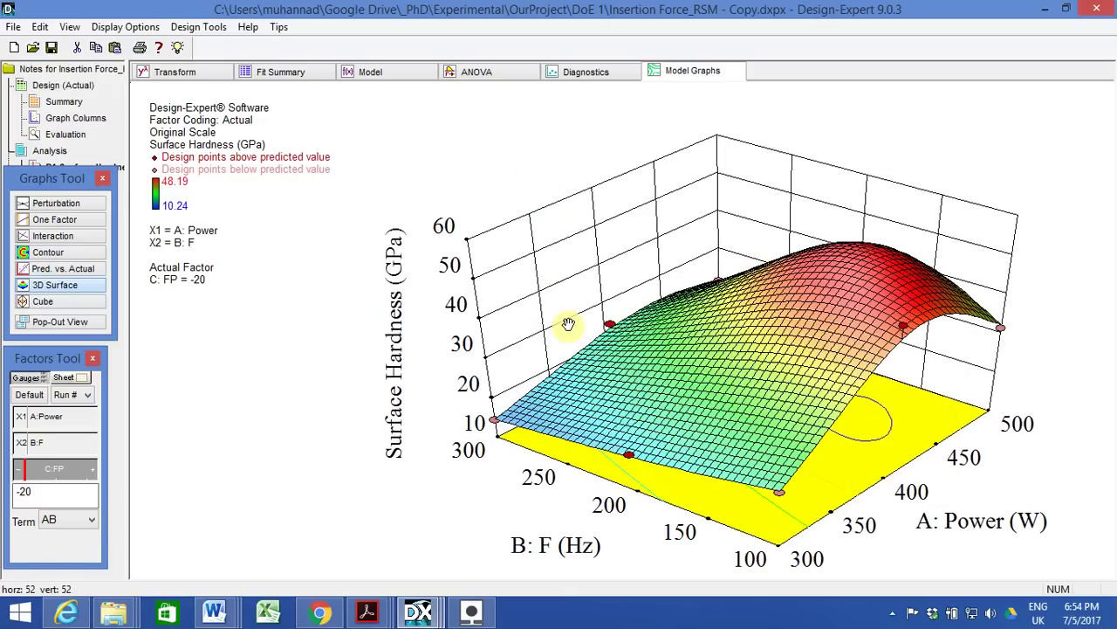
right_click(517, 277)
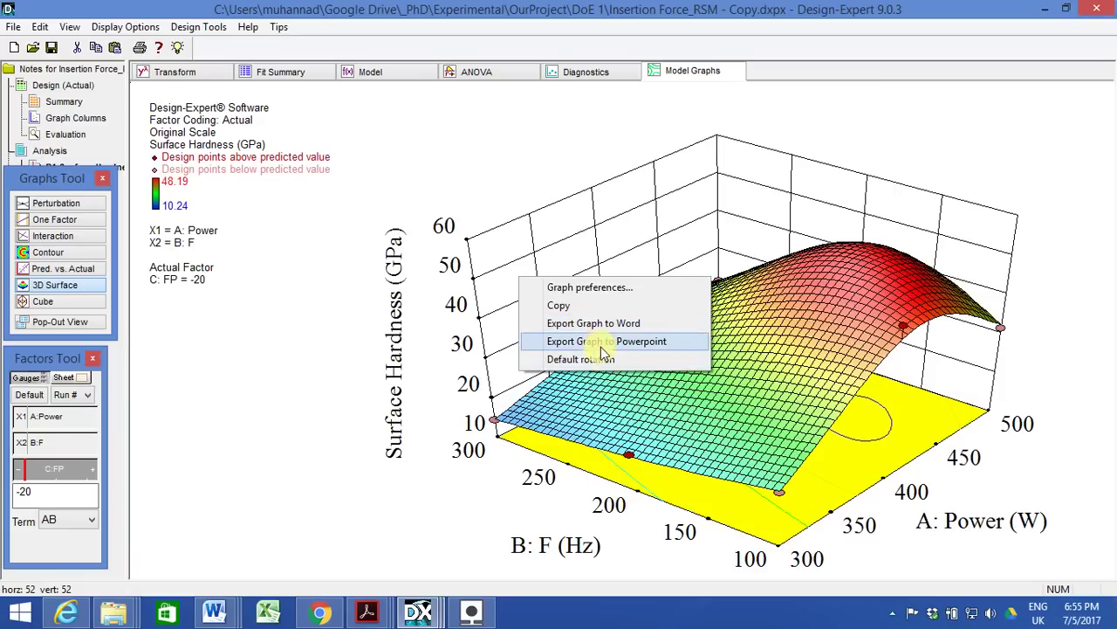
left_click(576, 295)
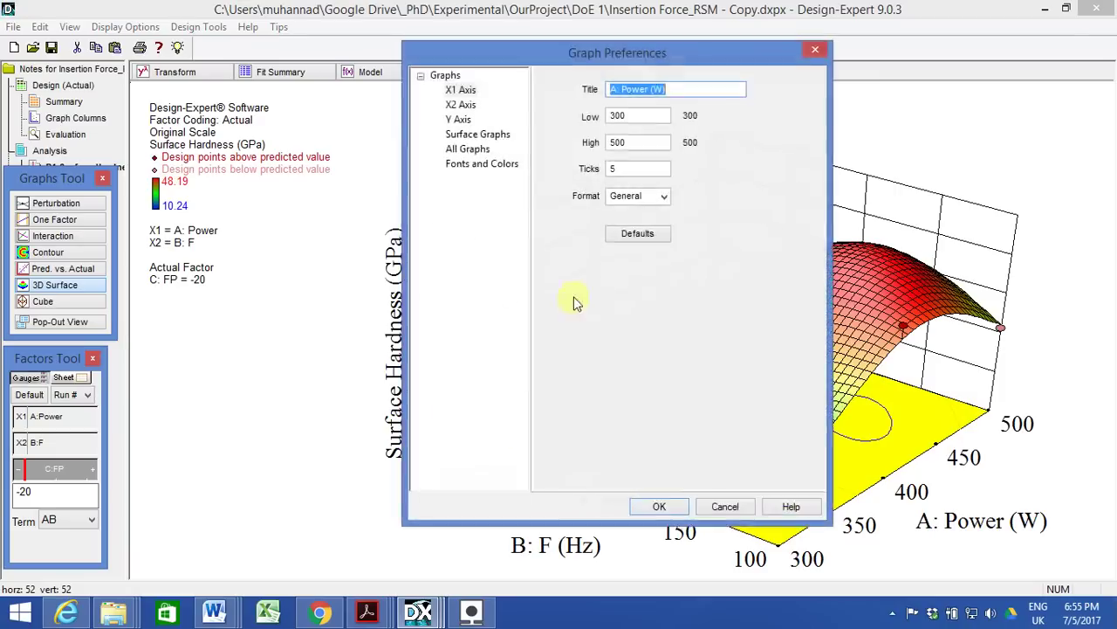
left_click_drag(522, 58, 170, 35)
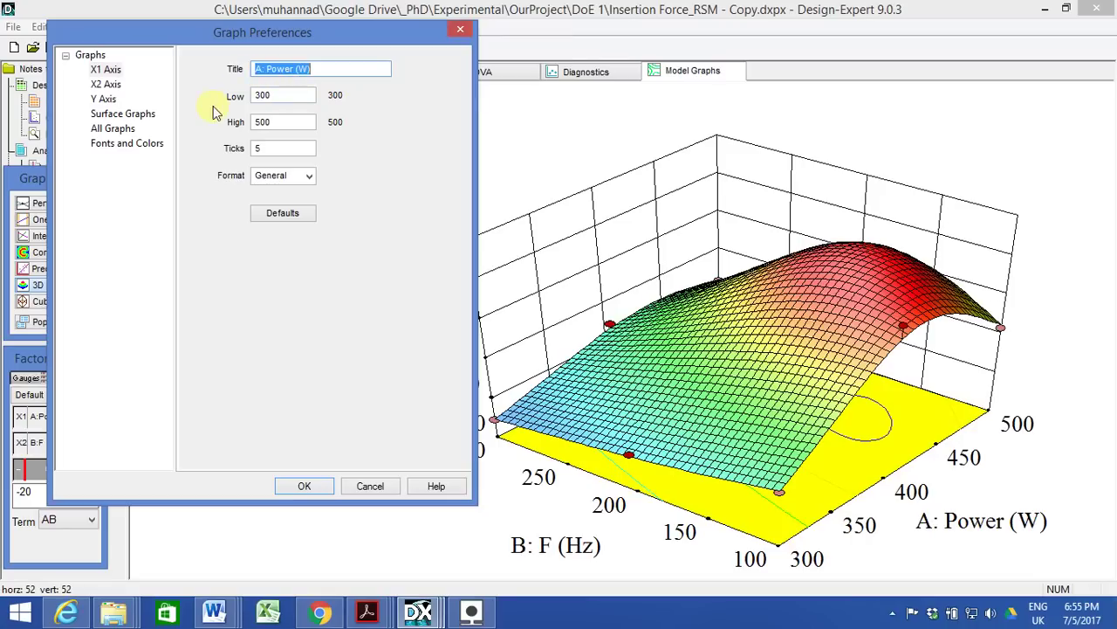
- Review the graph preferences for the X2 and Y axes, surface graphs including graph resolution, all graphs, and fonts and colors
left_click(106, 86)
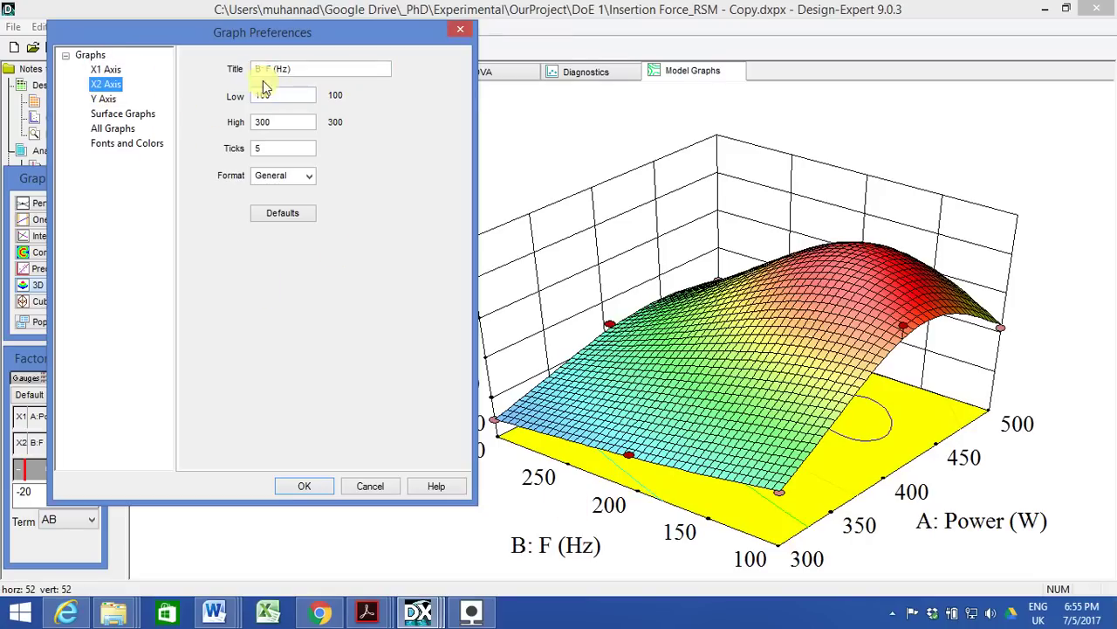
left_click(102, 98)
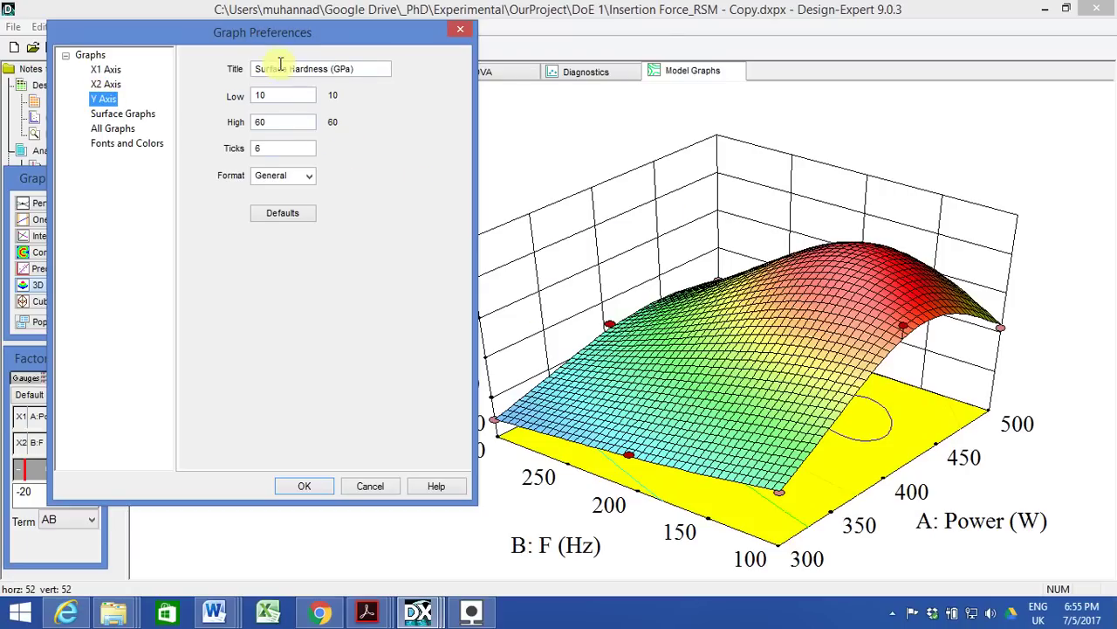
left_click(120, 114)
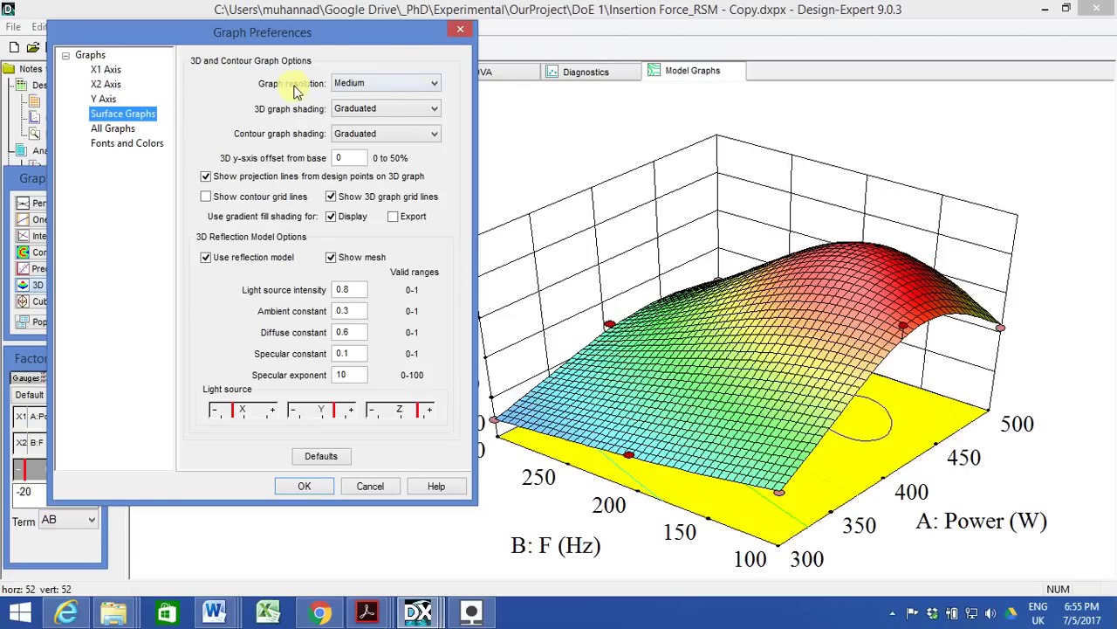
left_click(431, 84)
left_click(428, 83)
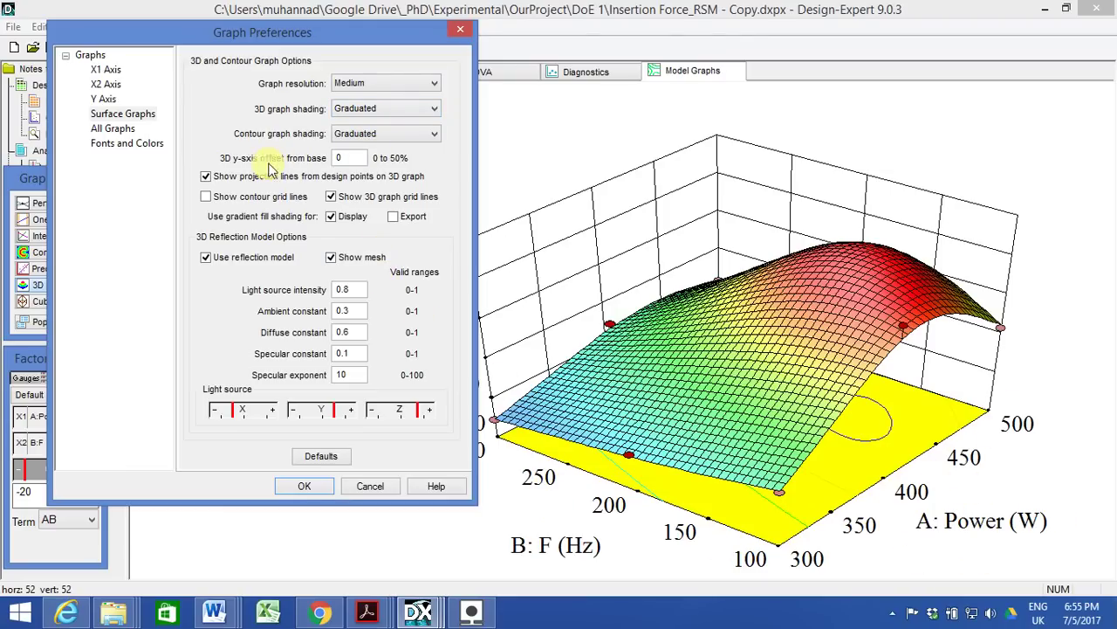
left_click(112, 128)
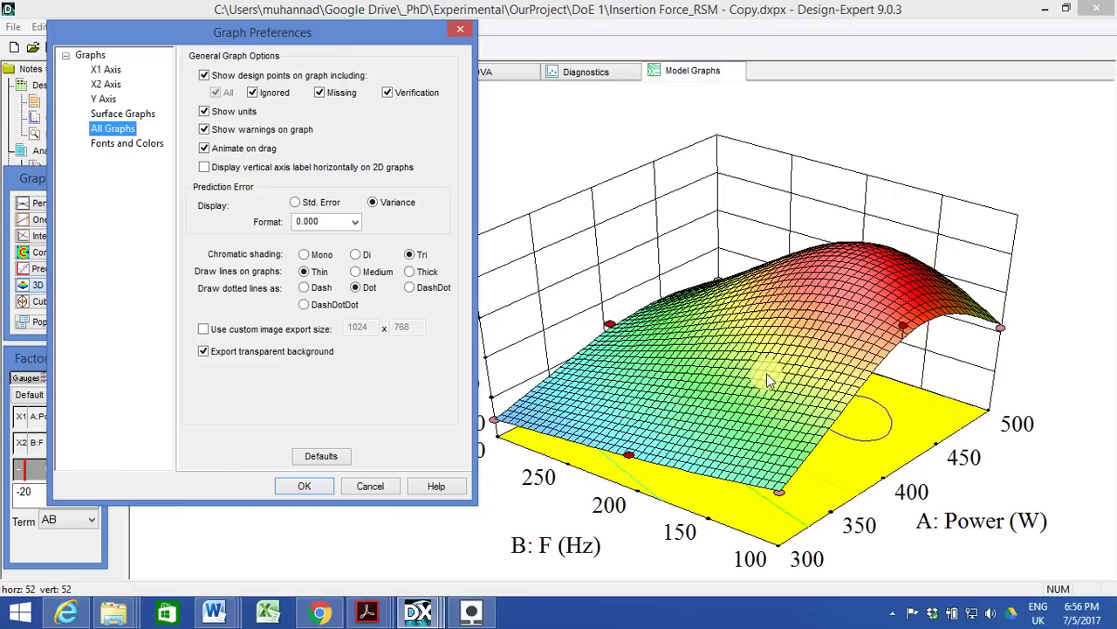
left_click(202, 148)
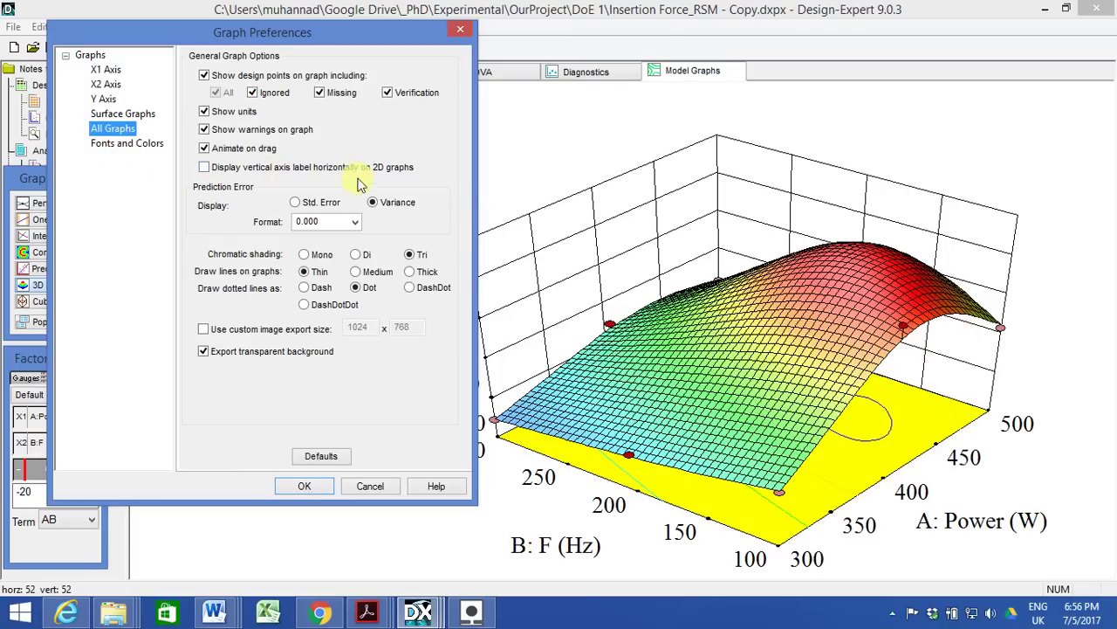
left_click(122, 144)
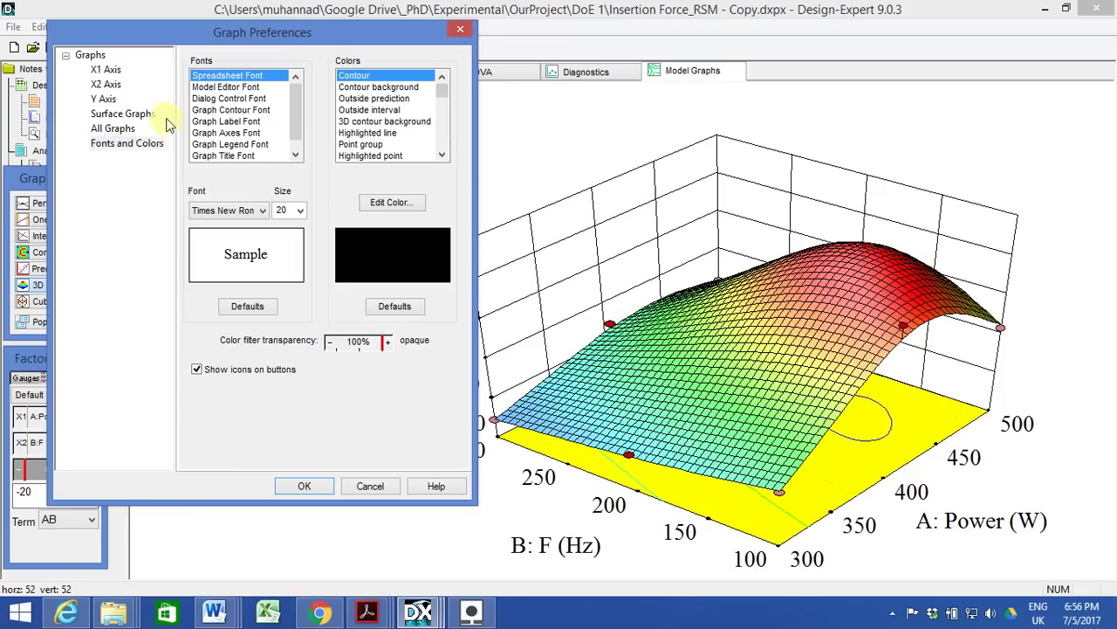
- Turn off the display of design points for all graphs and apply the graph preferences
left_click(112, 129)
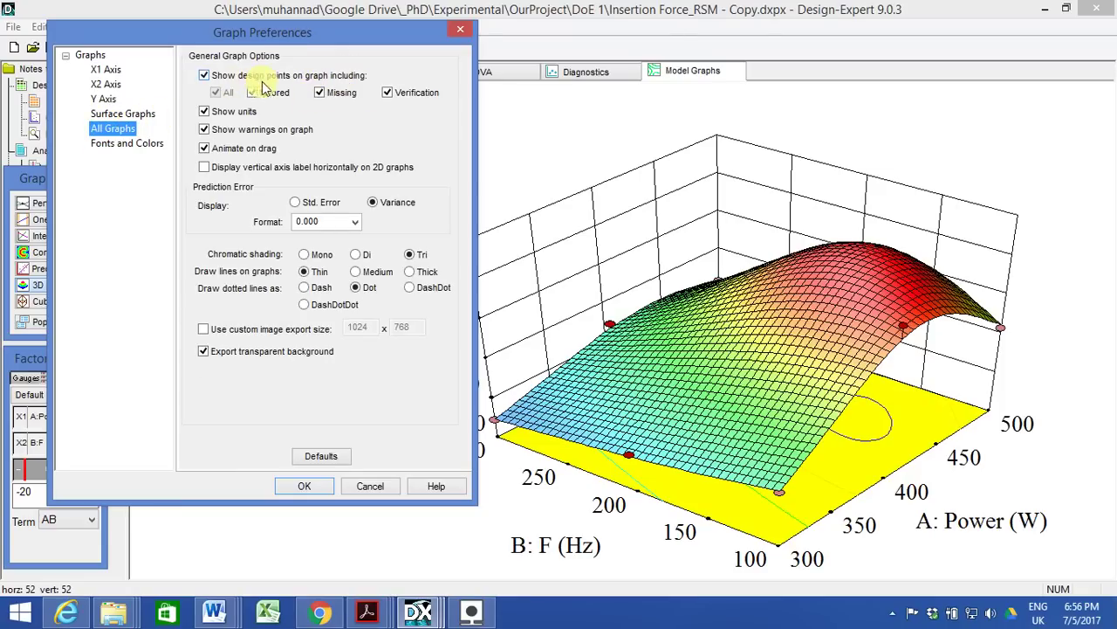
left_click(204, 76)
left_click(308, 485)
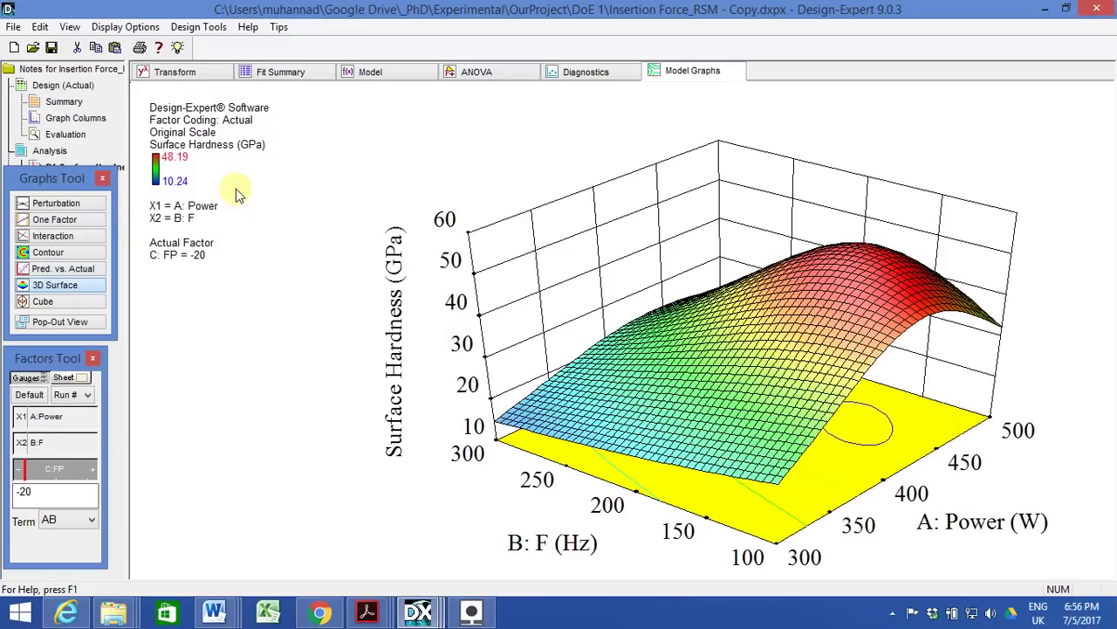
- Set the numerical optimization goal for Surface Hardness to maximize and generate the optimization solutions
left_click(179, 72)
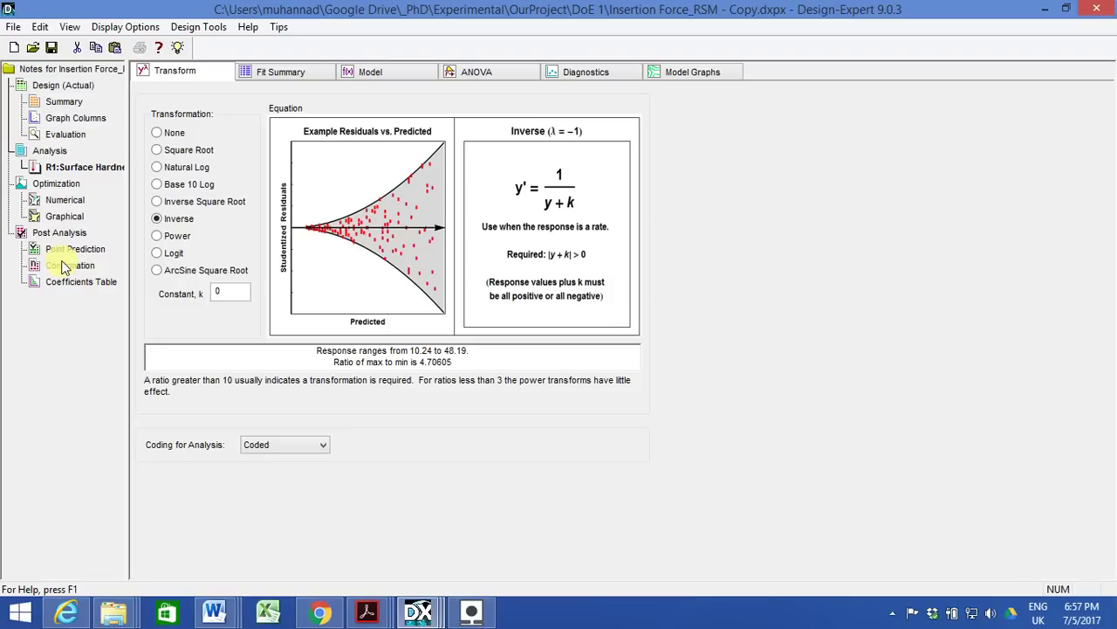
left_click(60, 183)
left_click(64, 203)
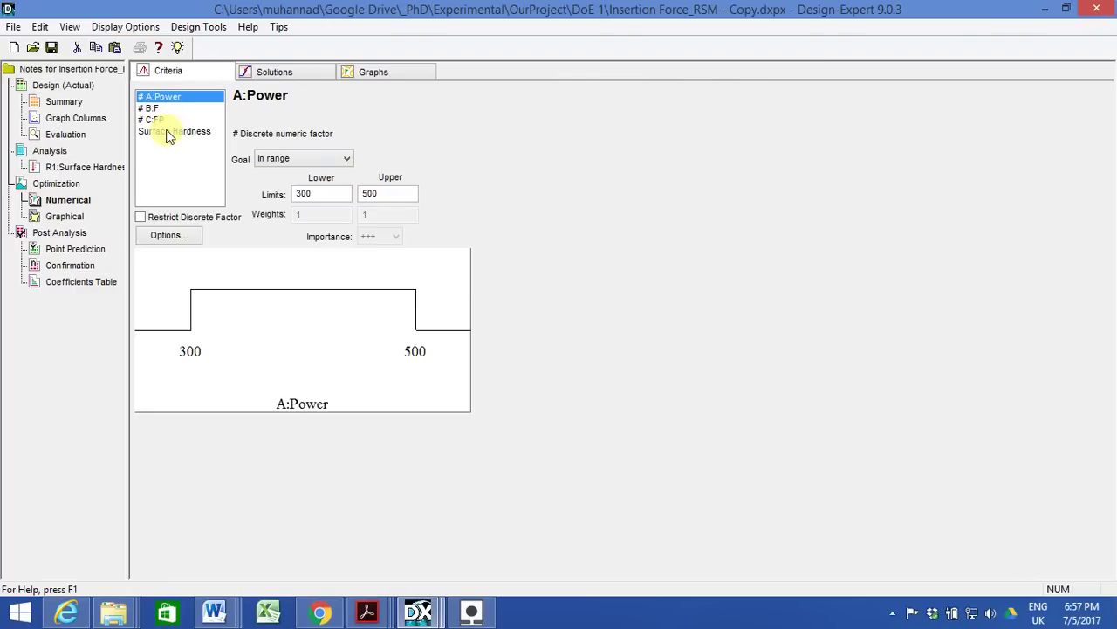
left_click(169, 133)
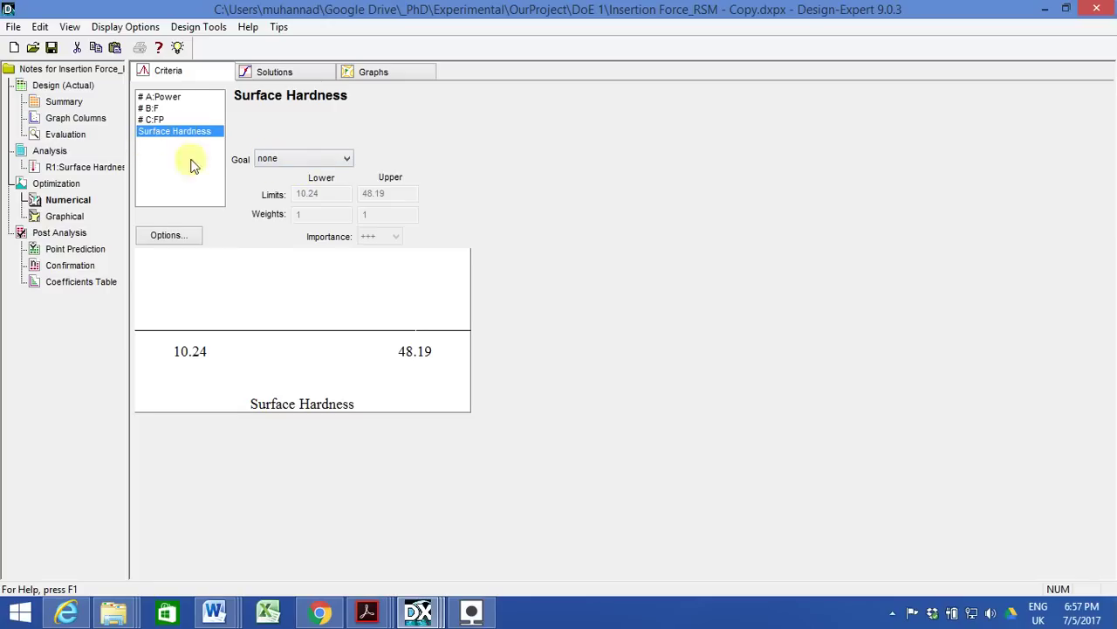
left_click(318, 158)
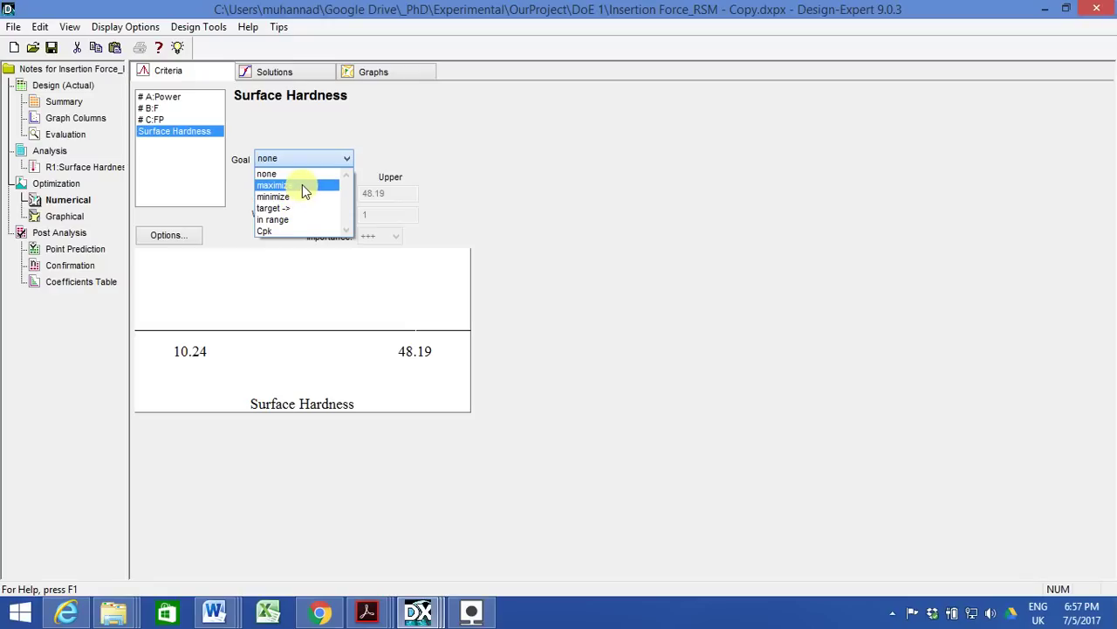
key("Escape")
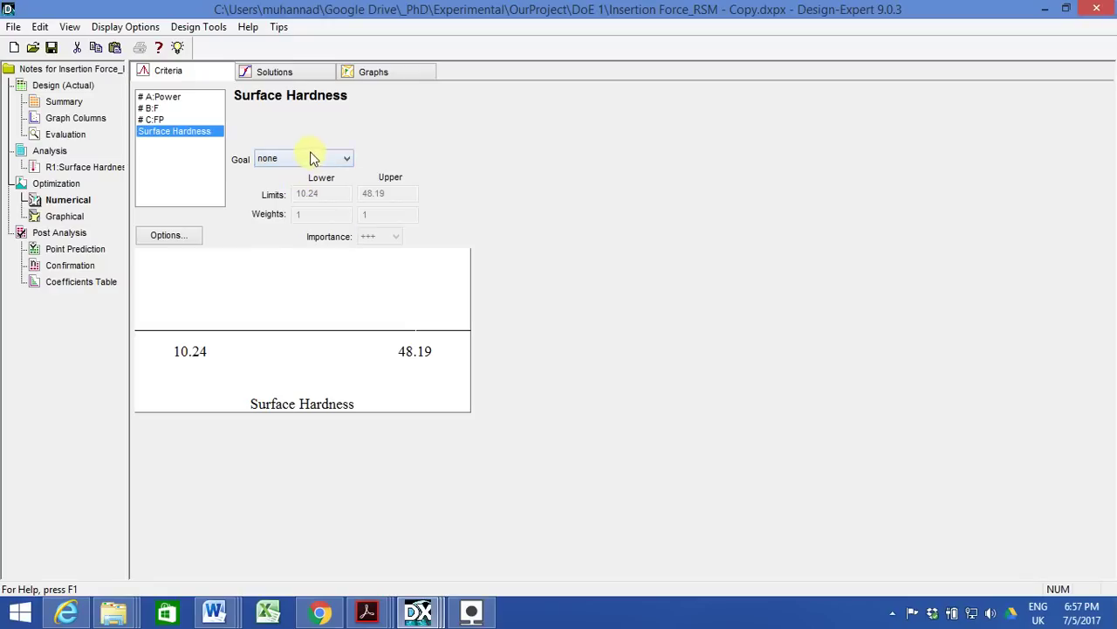
left_click(332, 164)
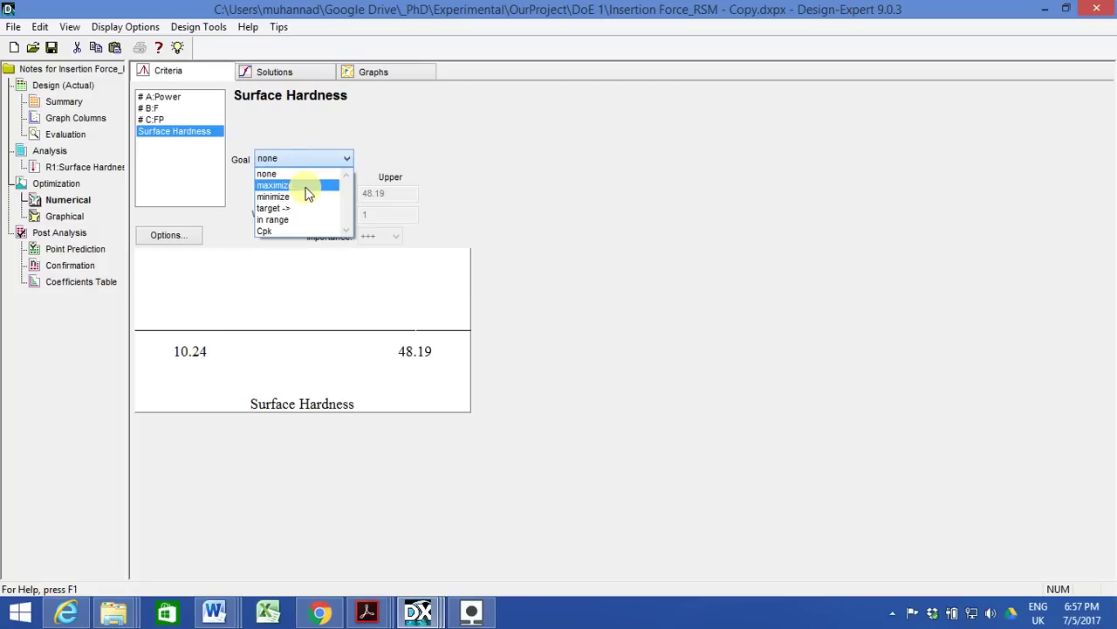
left_click(304, 186)
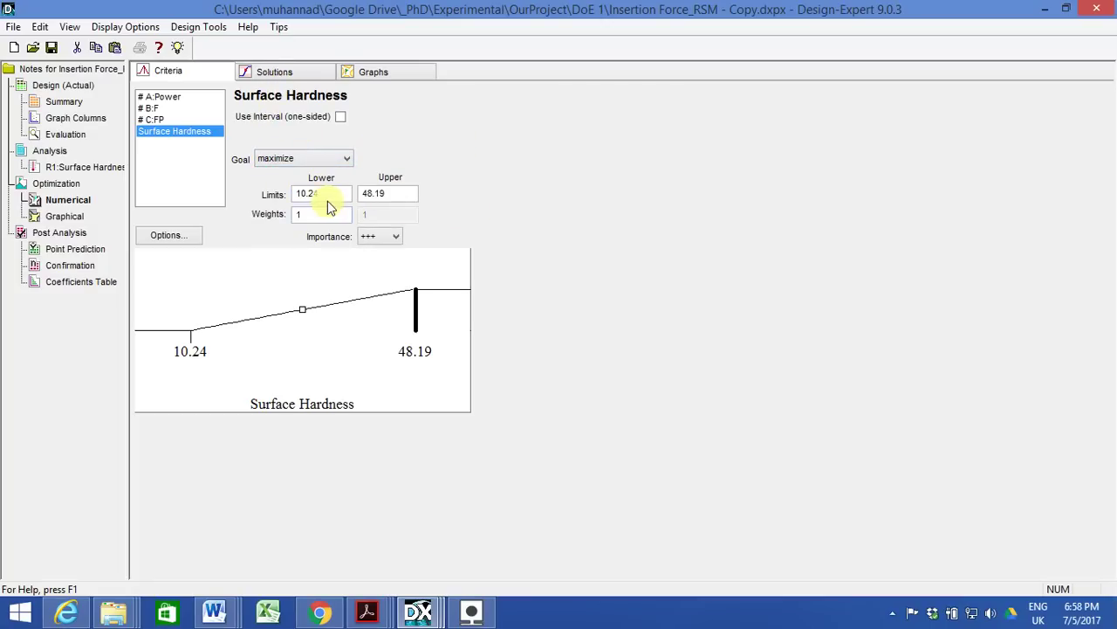
left_click(285, 78)
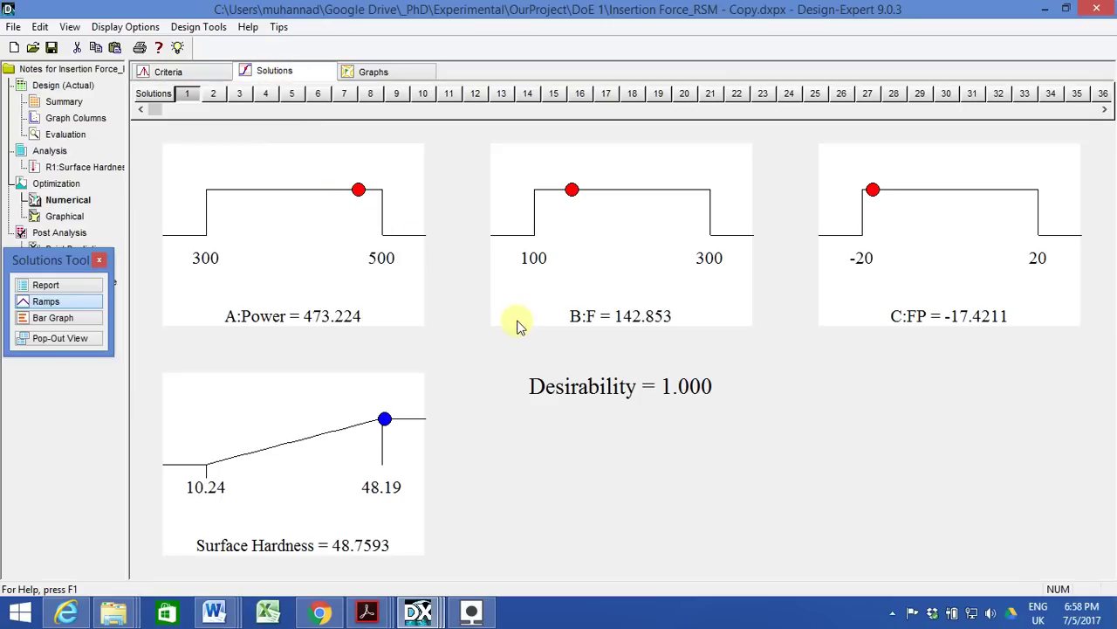